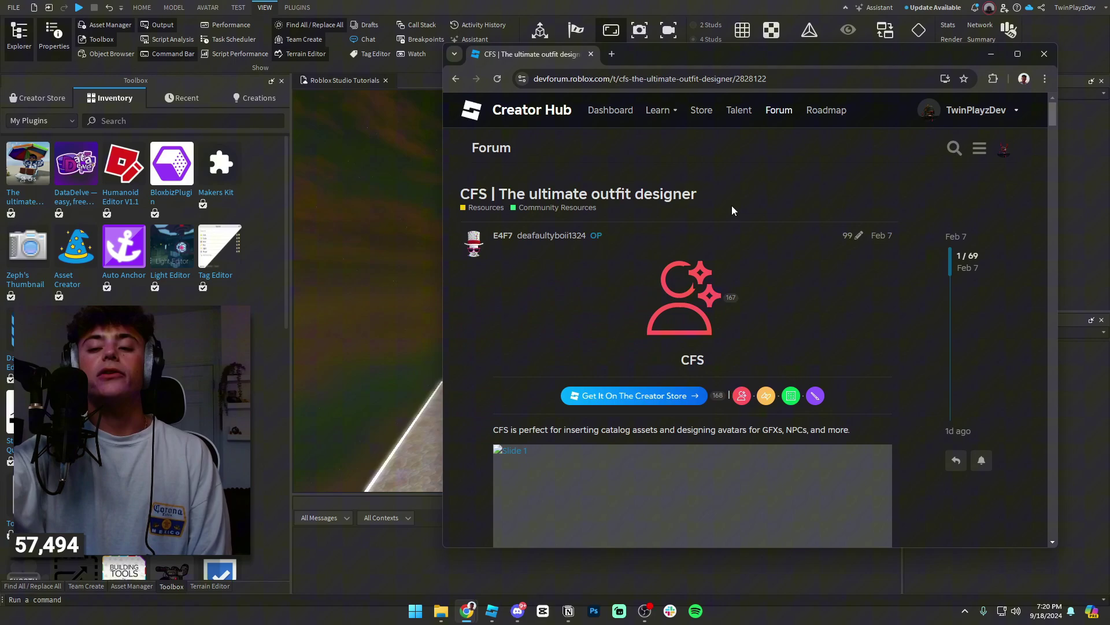
Scroll through the CFS forum post and view its first slide image enlarged.
scroll(731, 206, down, 1)
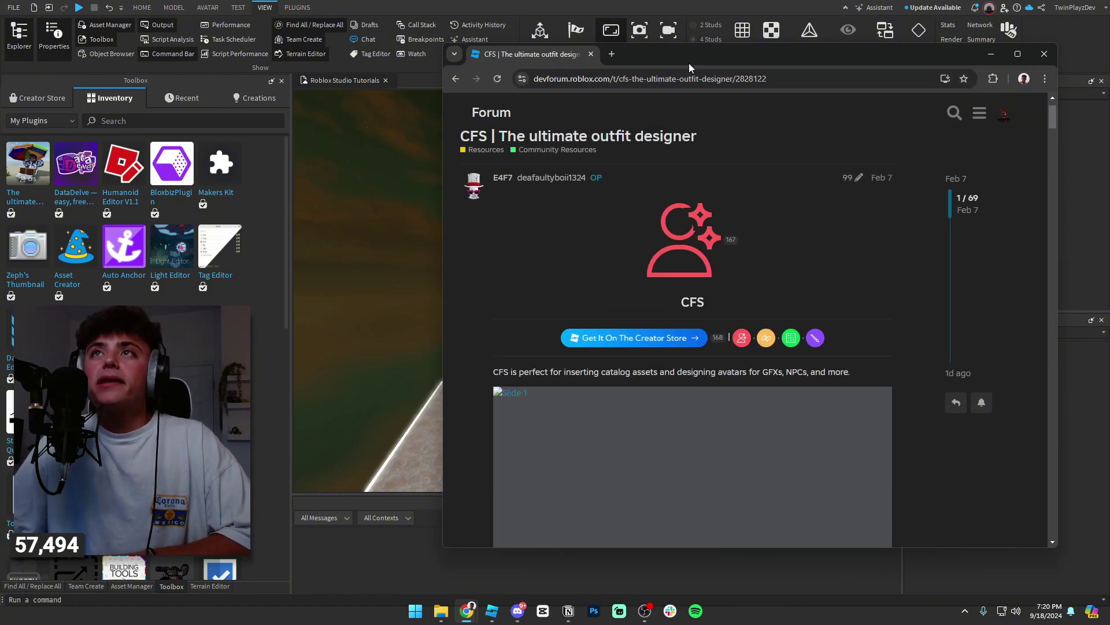
drag(688, 63, 666, 67)
scroll(637, 301, down, 3)
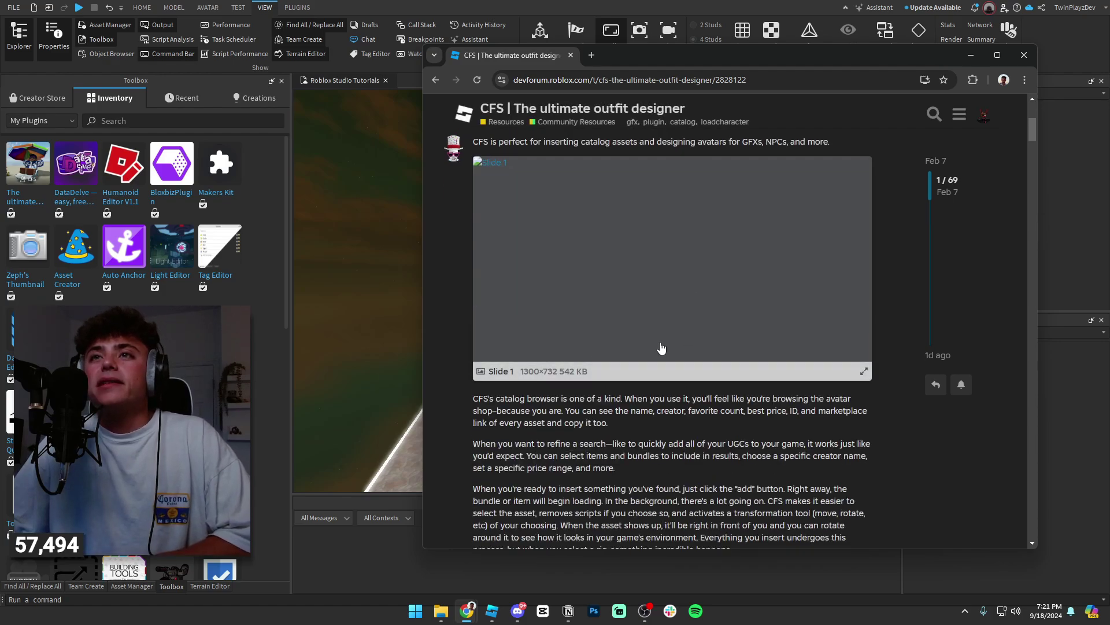
click(604, 239)
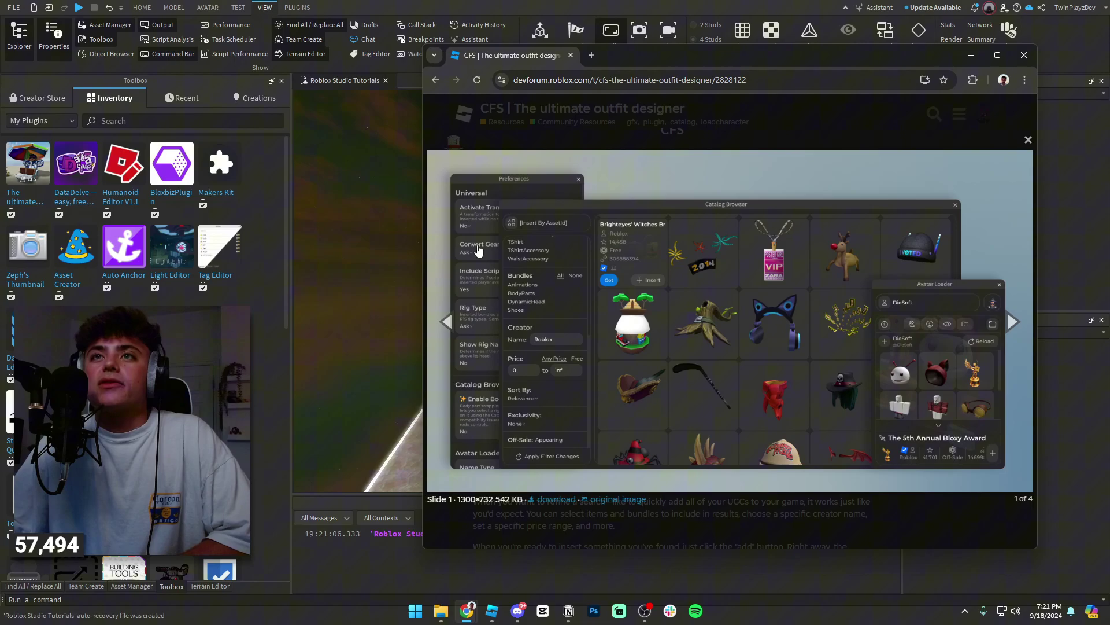
key(Escape)
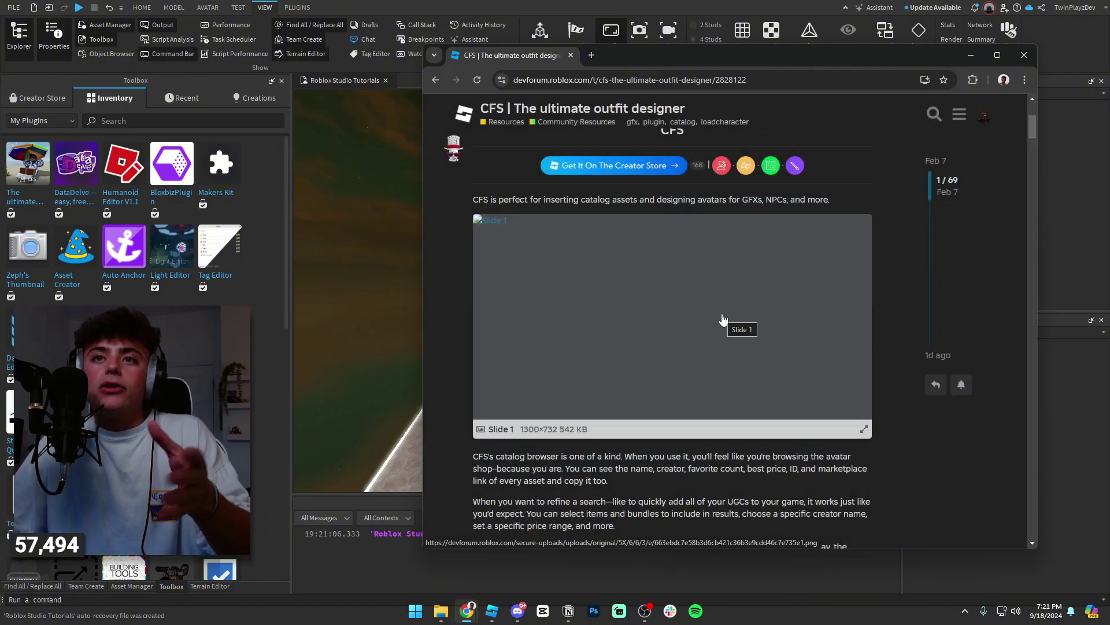
Scroll further down the post and open the plugin's Creator Store listing in a new tab.
scroll(723, 319, down, 10)
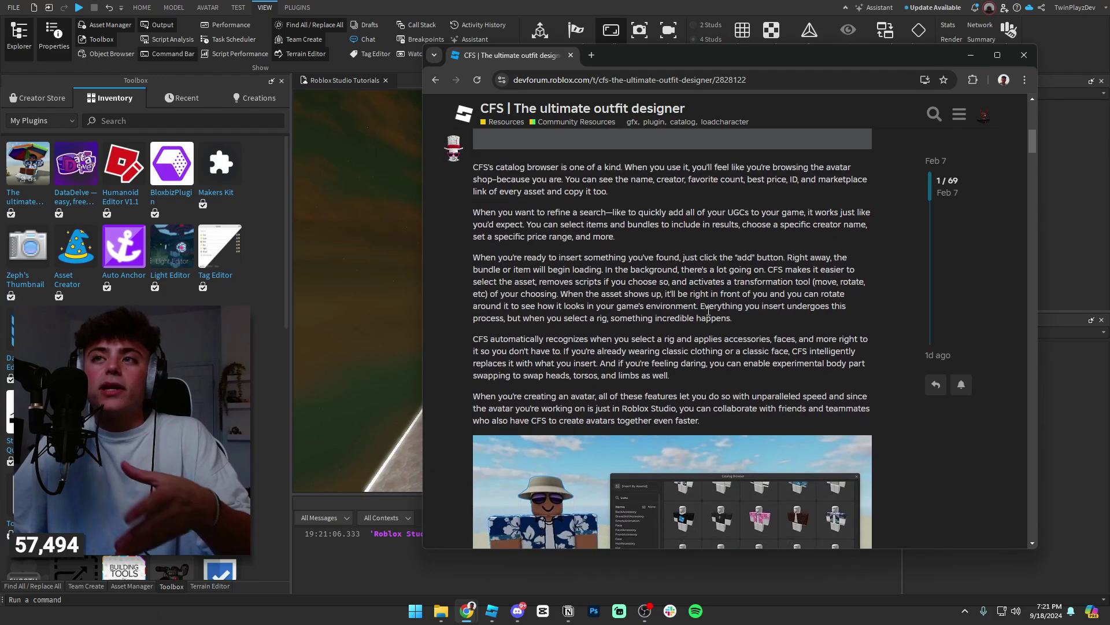
scroll(686, 347, down, 3)
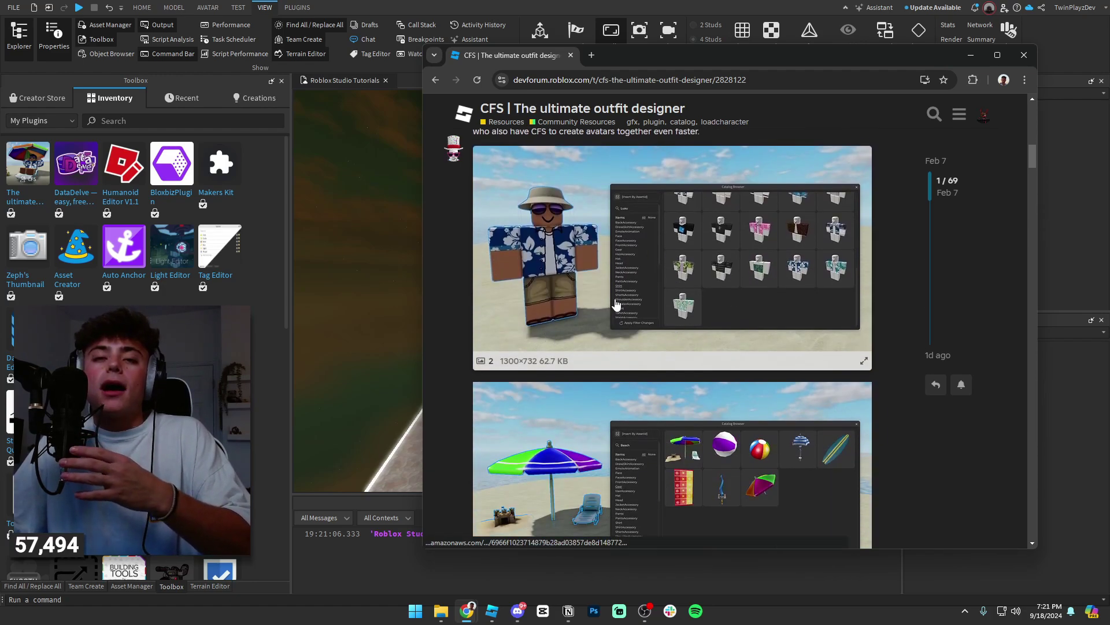
scroll(617, 306, down, 12)
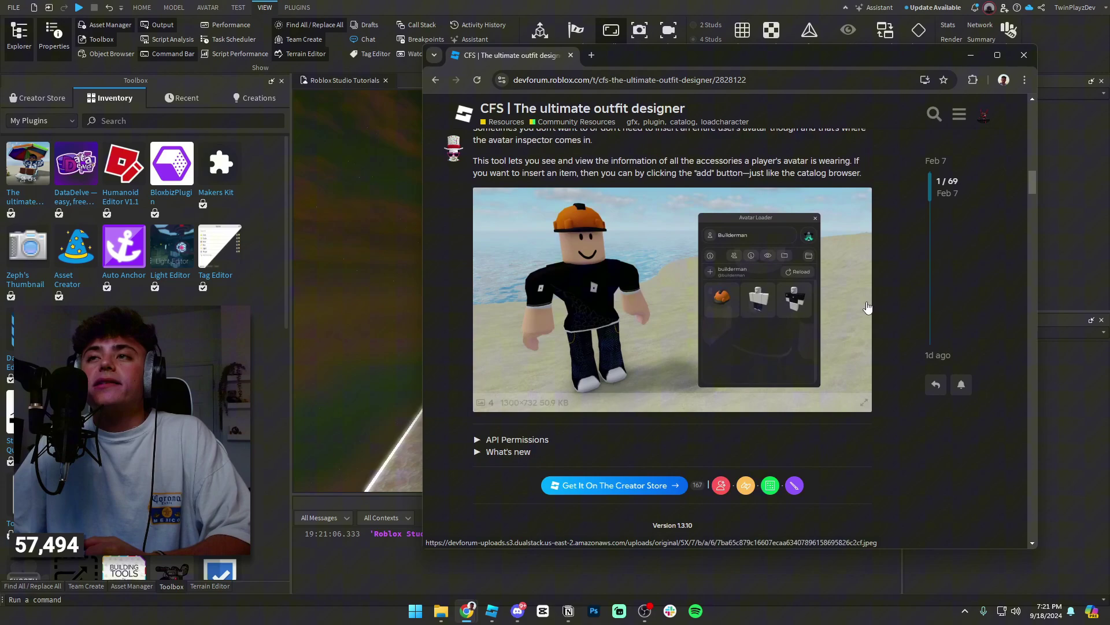
scroll(760, 377, down, 1)
click(590, 369)
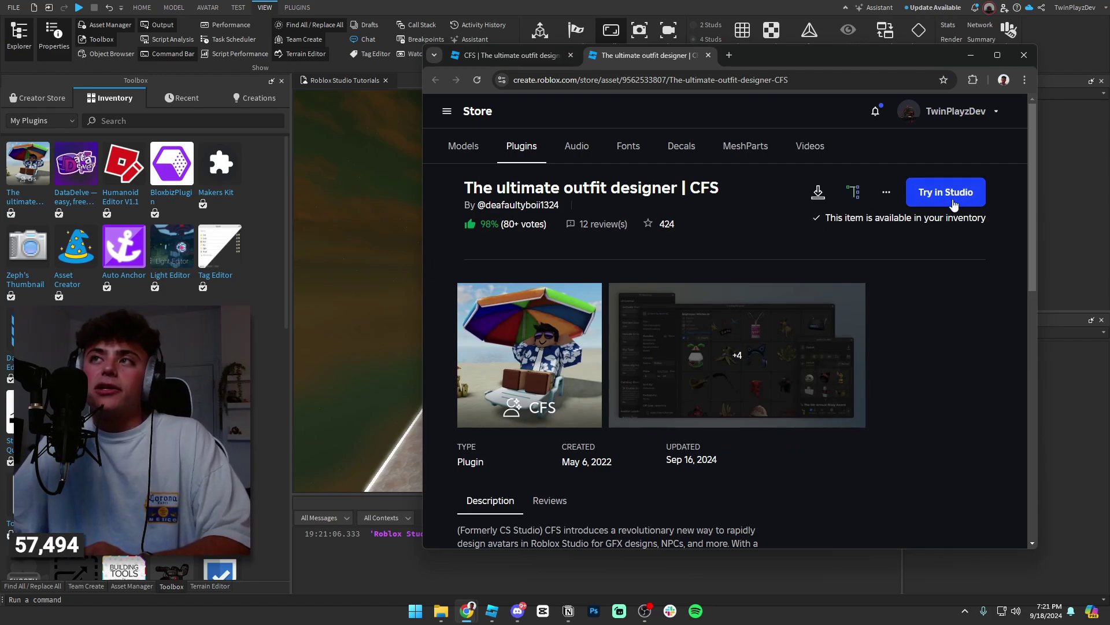
Look over the CFS plugin's store listing, then close the store tab.
scroll(702, 259, down, 5)
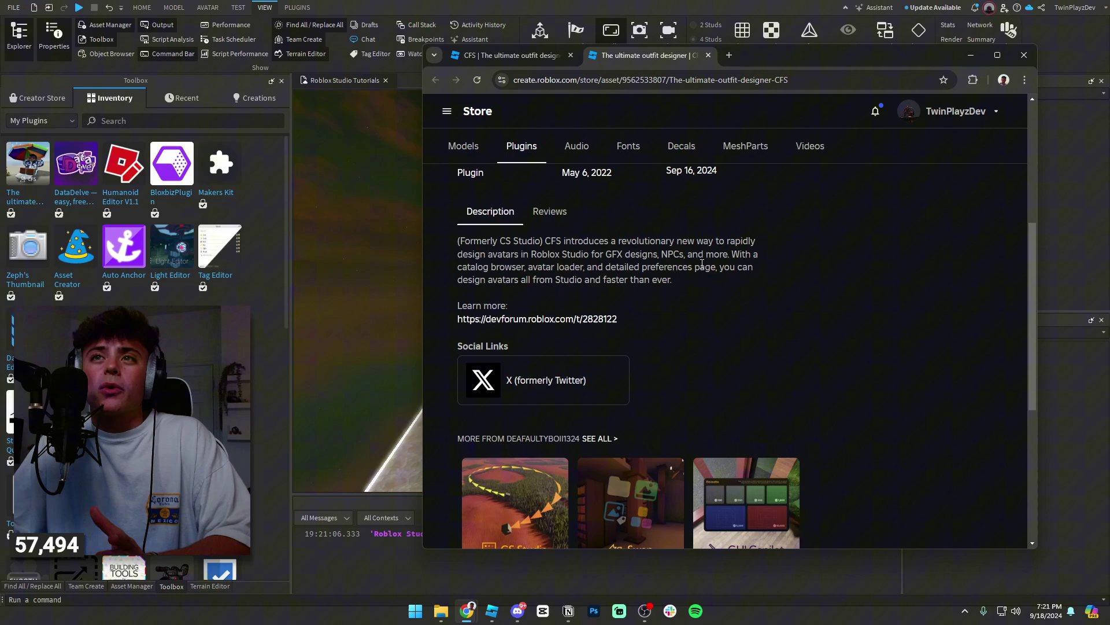
scroll(769, 362, up, 5)
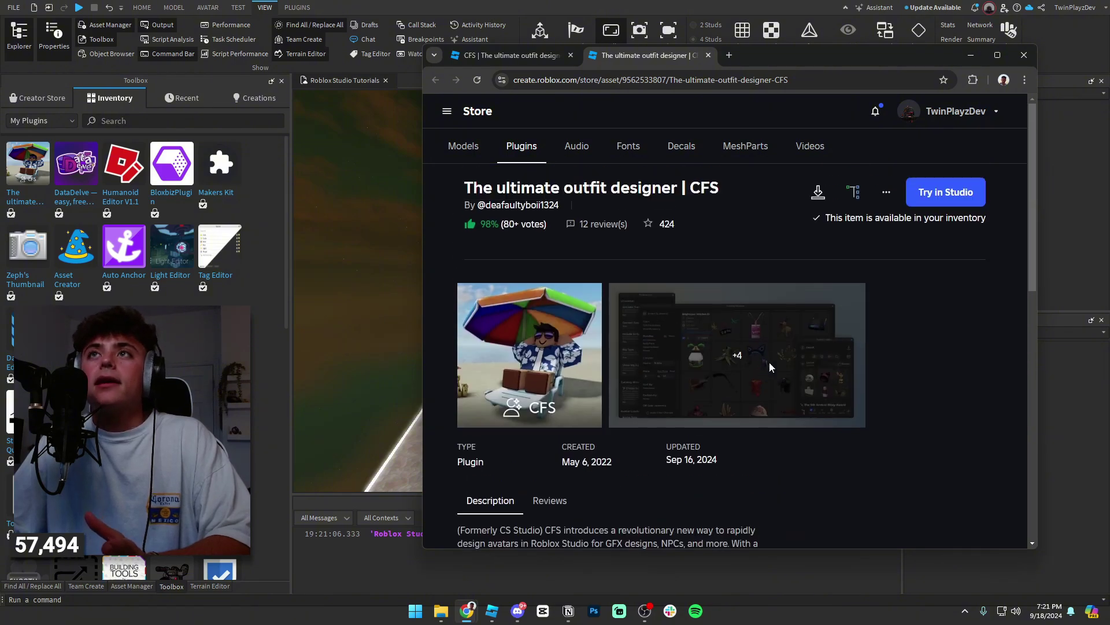
click(708, 55)
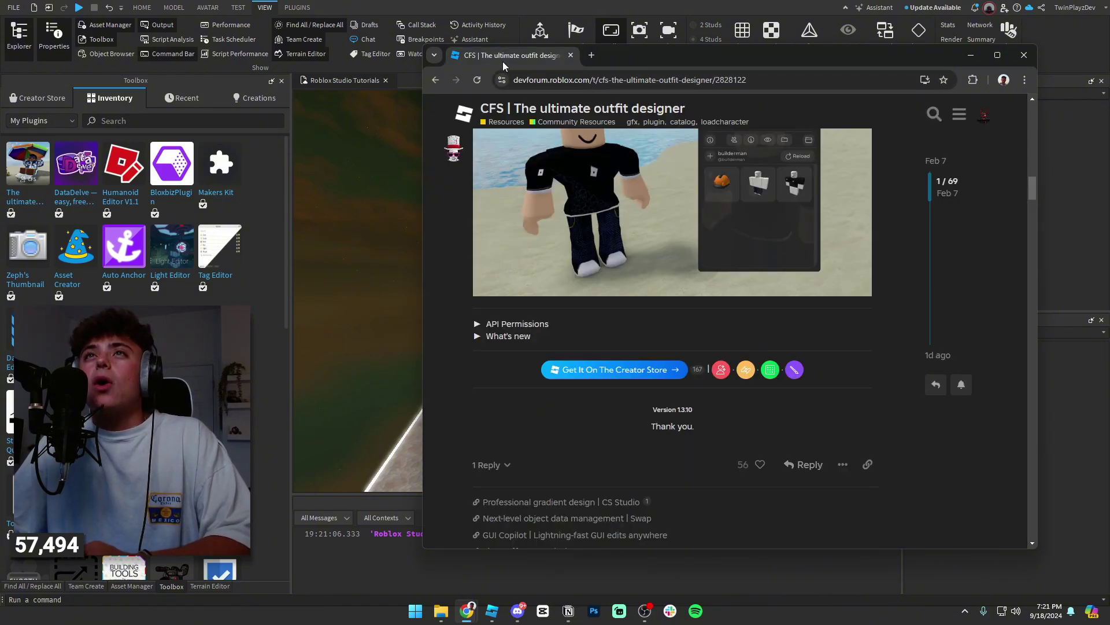
Return to Roblox Studio and show the installed plugins' tools on the Plugins tab.
click(571, 56)
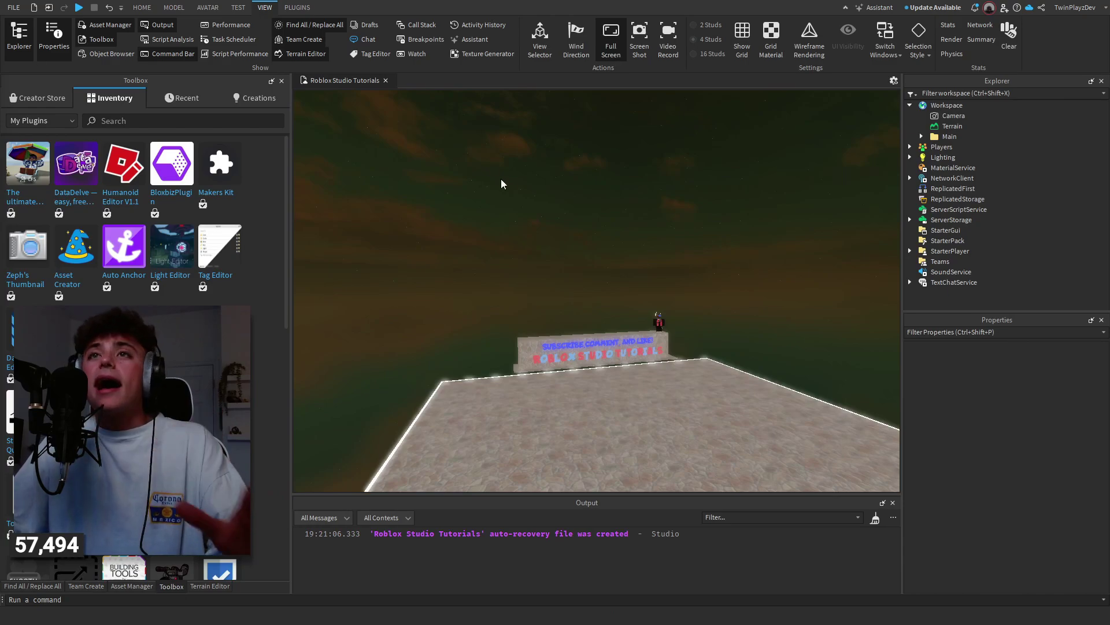
scroll(576, 199, down, 5)
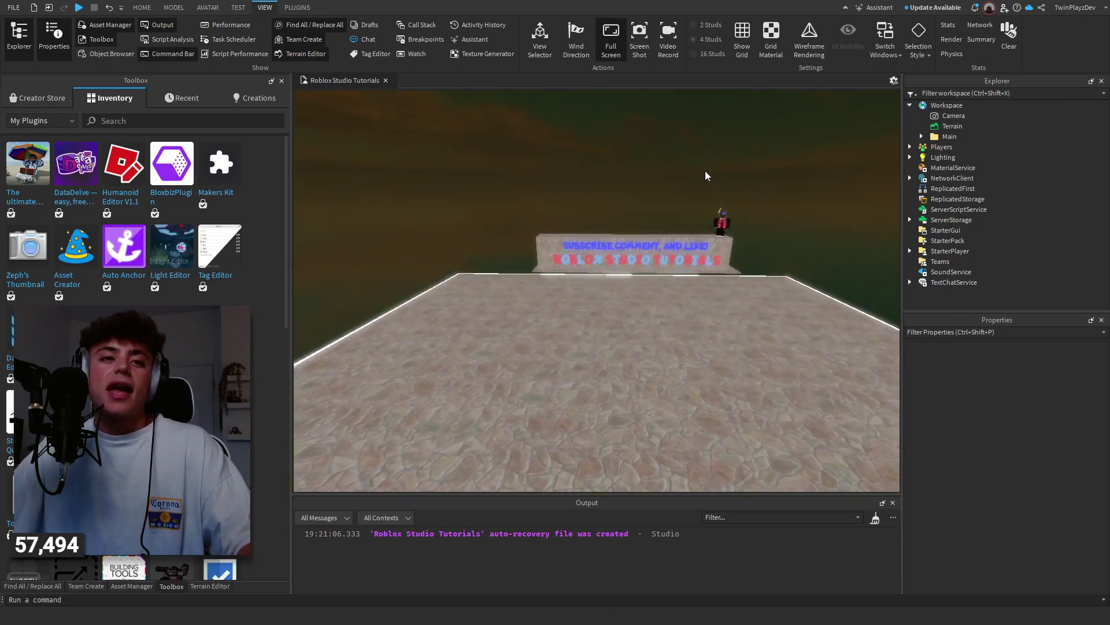
scroll(706, 171, down, 2)
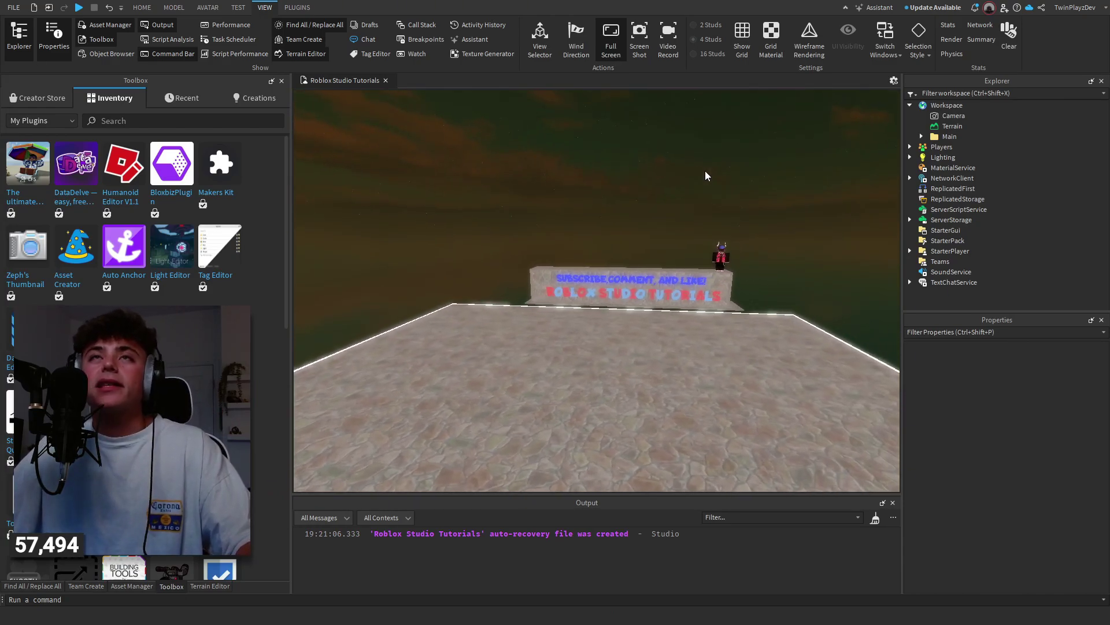
click(297, 7)
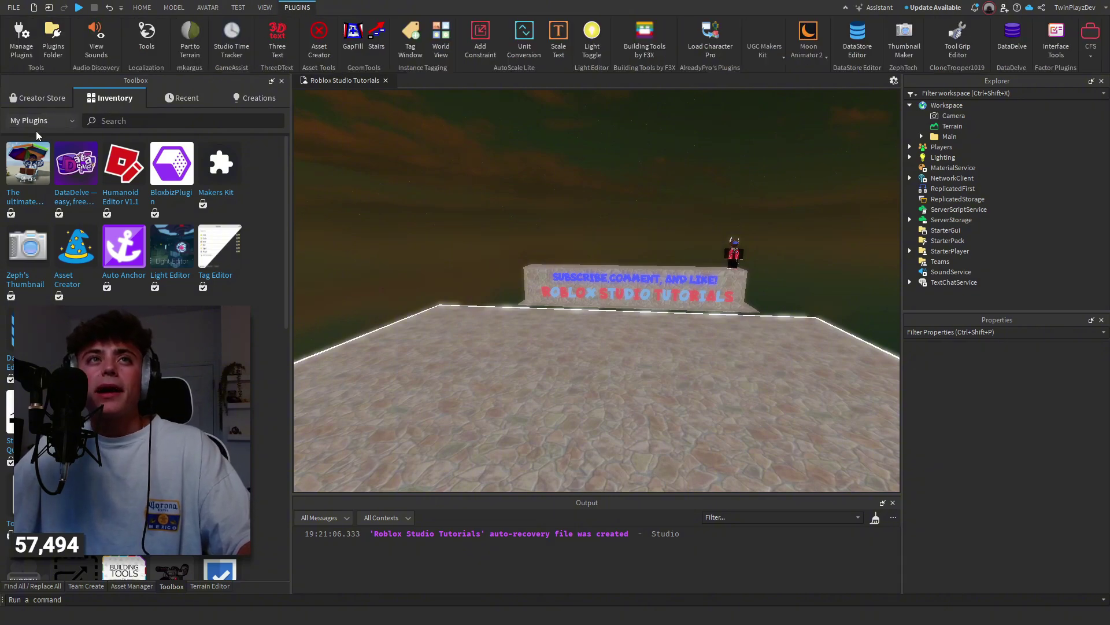
Check the CFS plugin's details, then move the camera back and toward the sign wall.
click(28, 165)
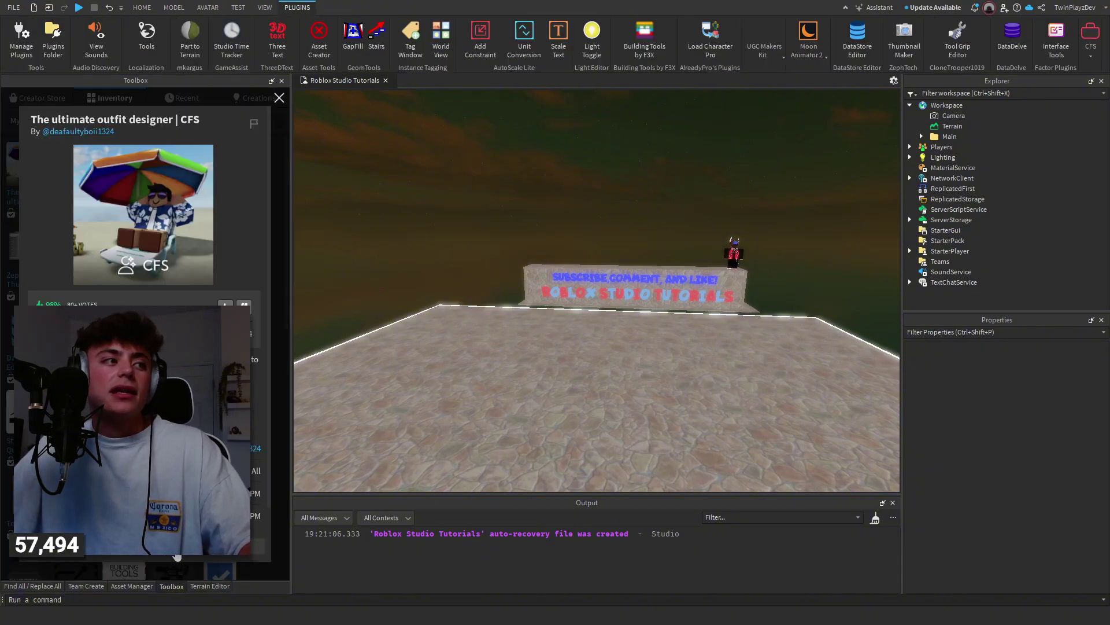
click(279, 98)
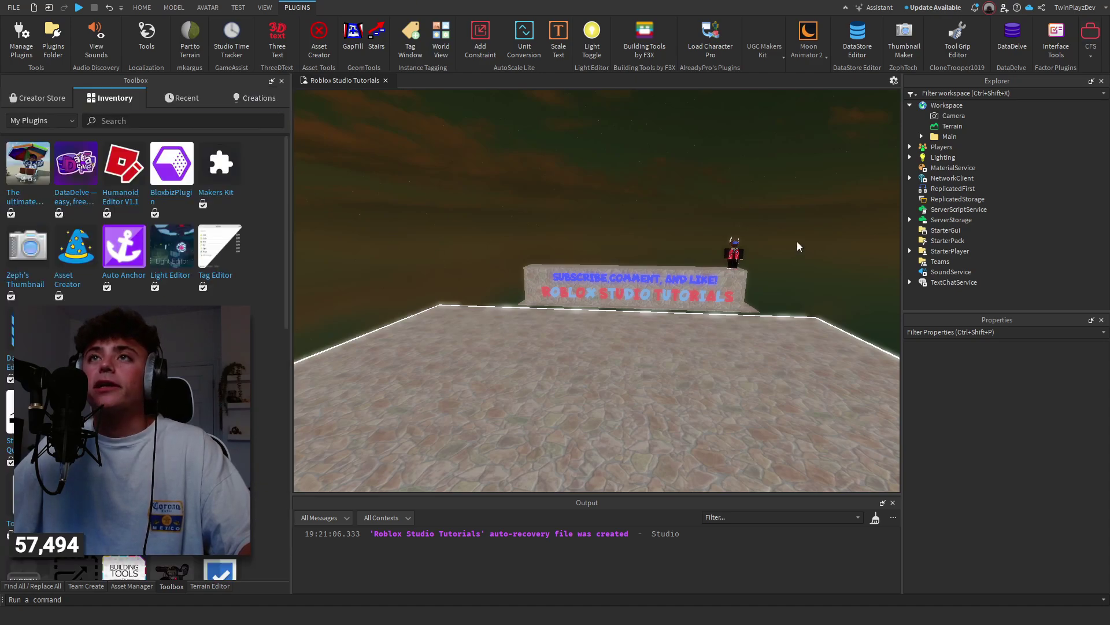
key(s)
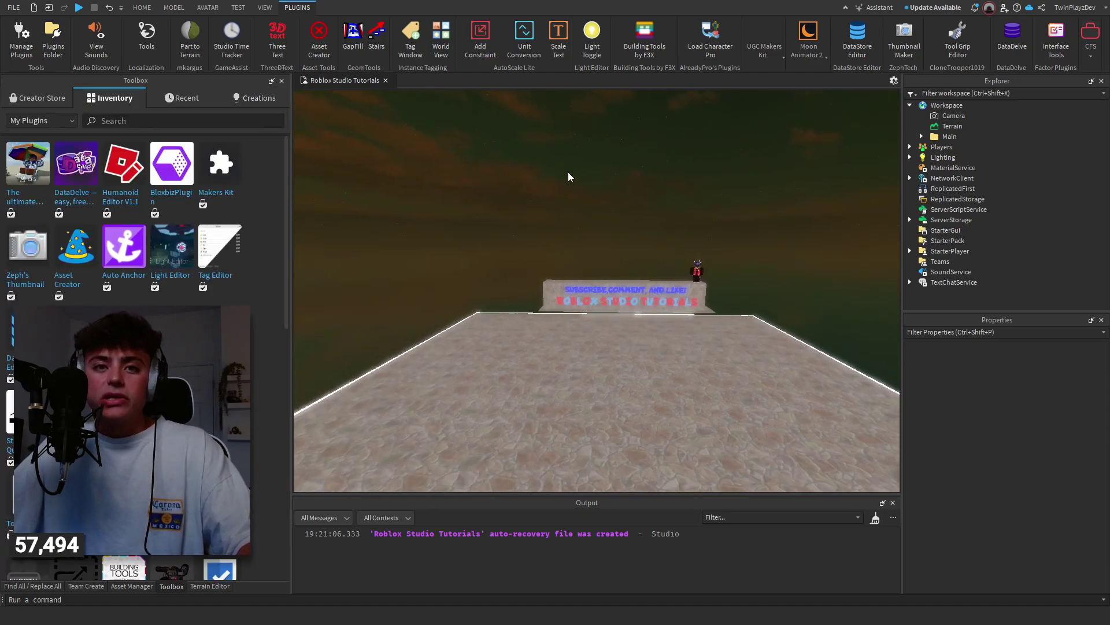
key(w)
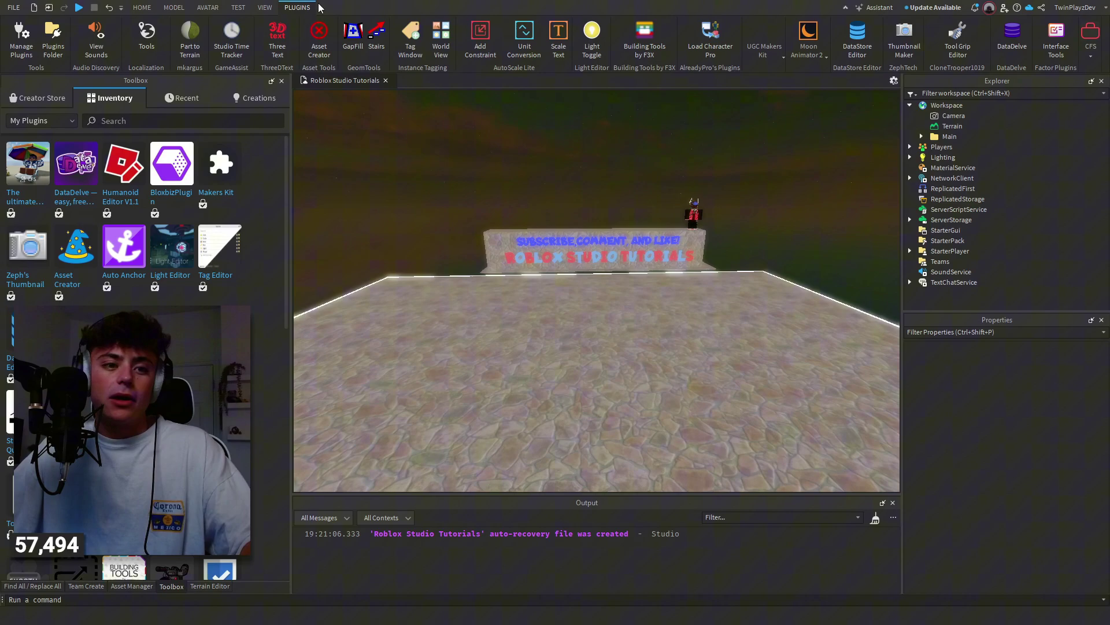
Open and enlarge the CFS Catalog Browser, apply the item type filter, and select two asset IDs.
click(1086, 37)
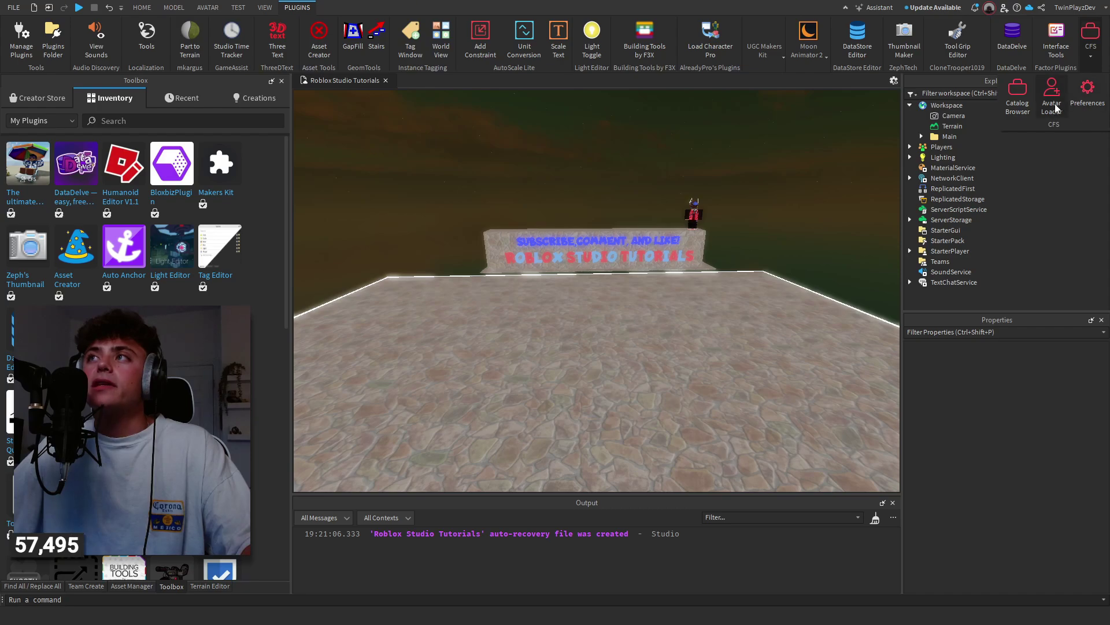
click(1017, 94)
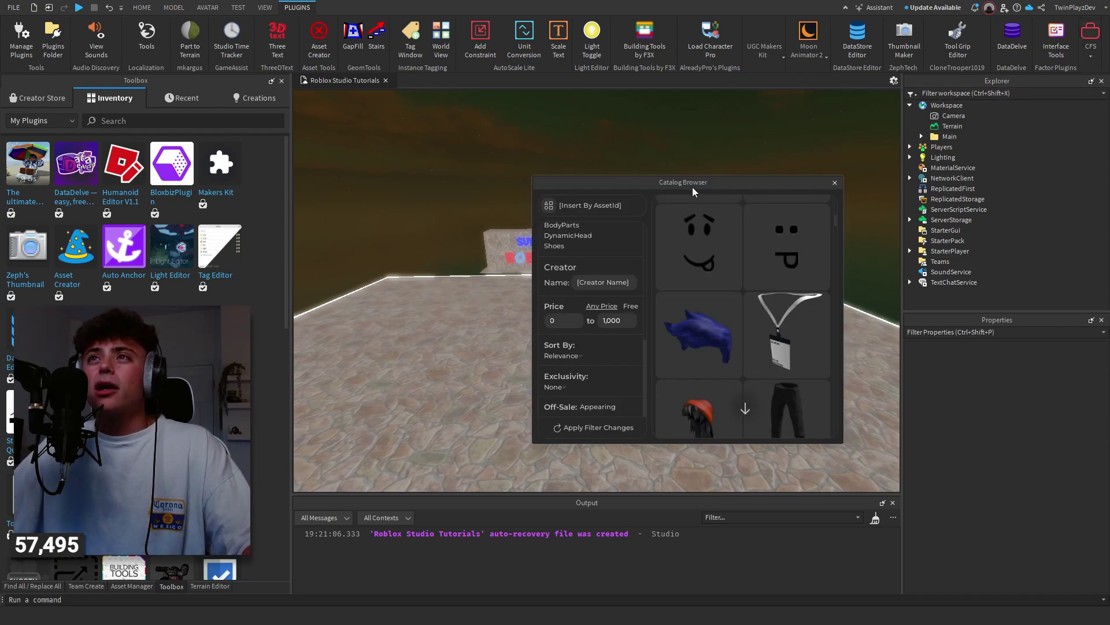
drag(418, 188, 304, 127)
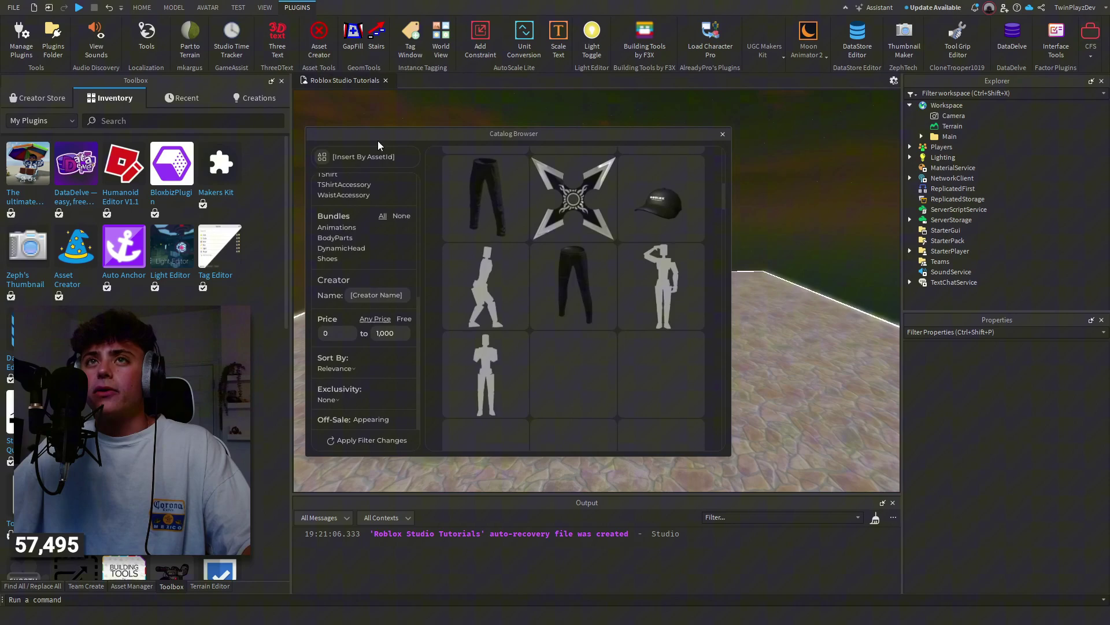
drag(734, 450, 873, 451)
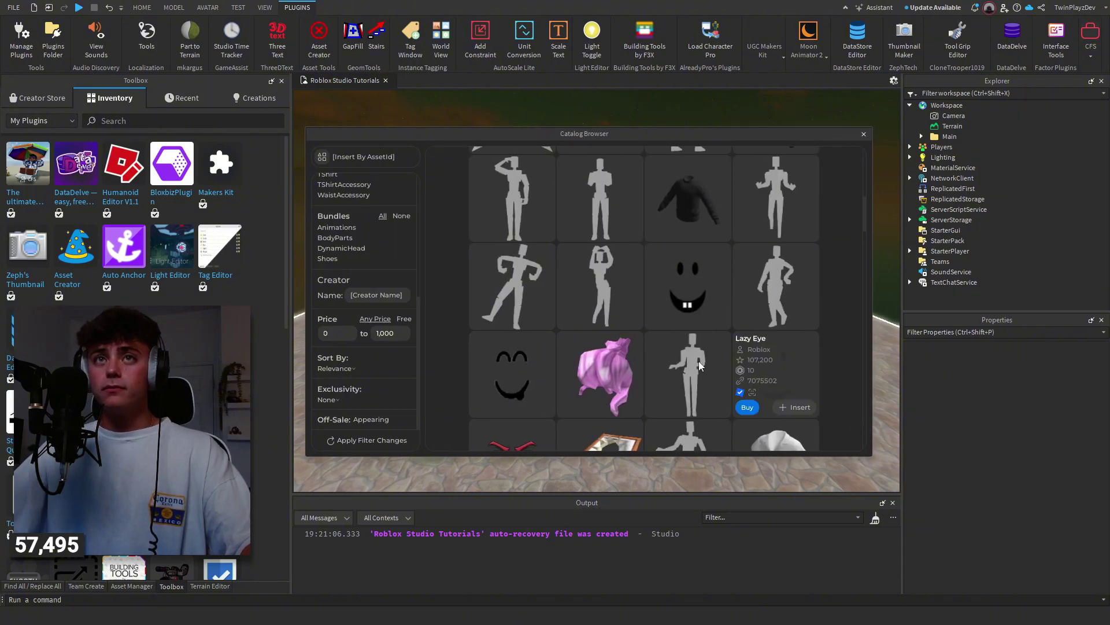
scroll(381, 348, up, 3)
scroll(381, 348, up, 3)
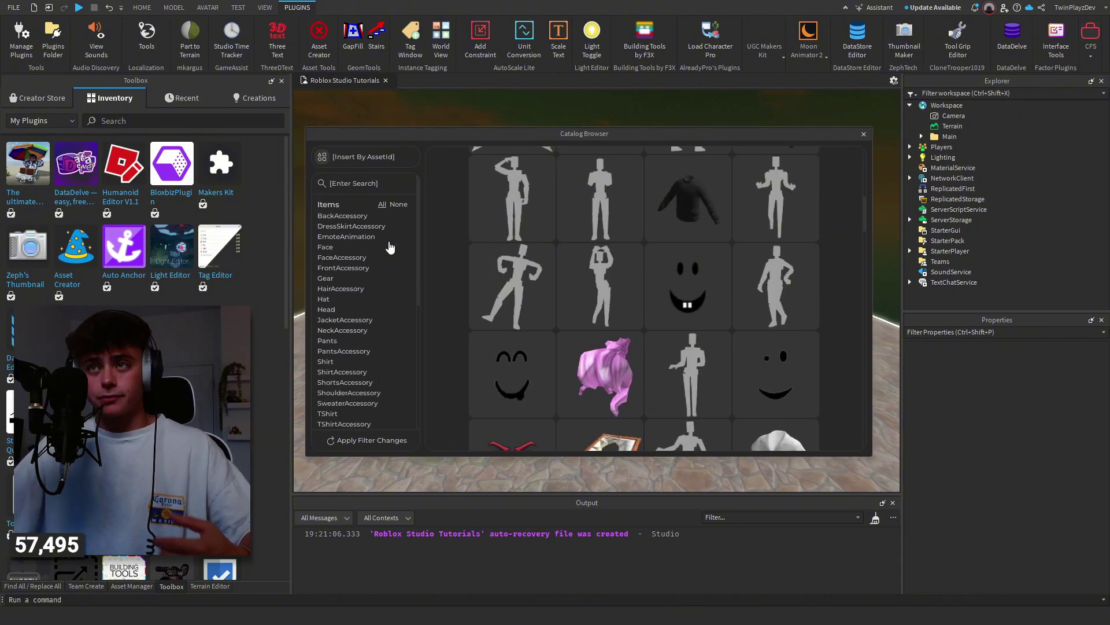
click(382, 204)
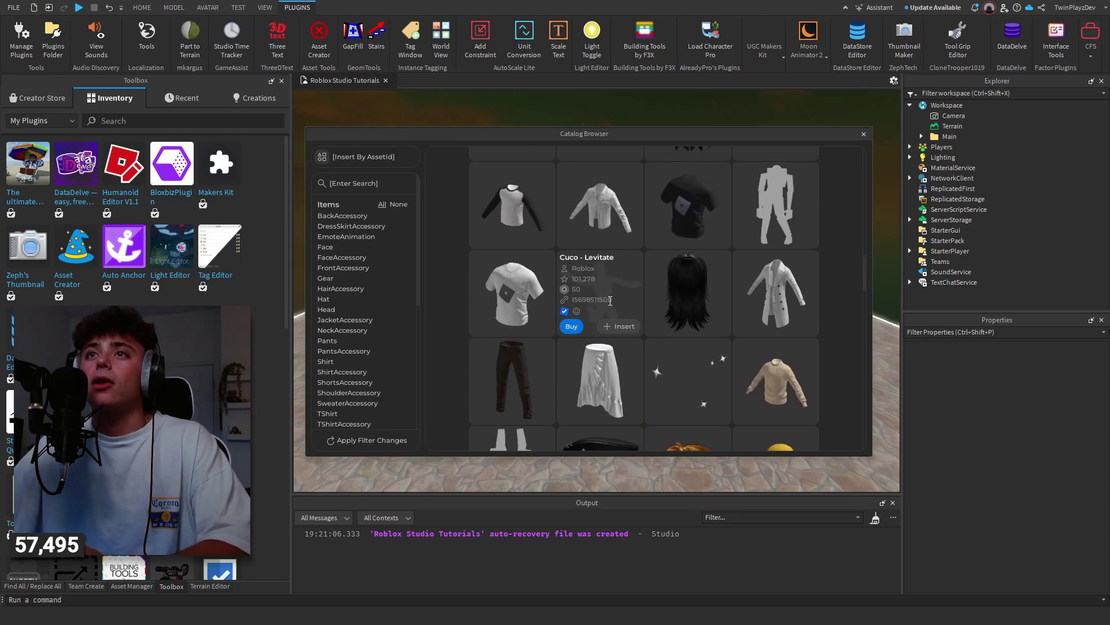
double_click(602, 299)
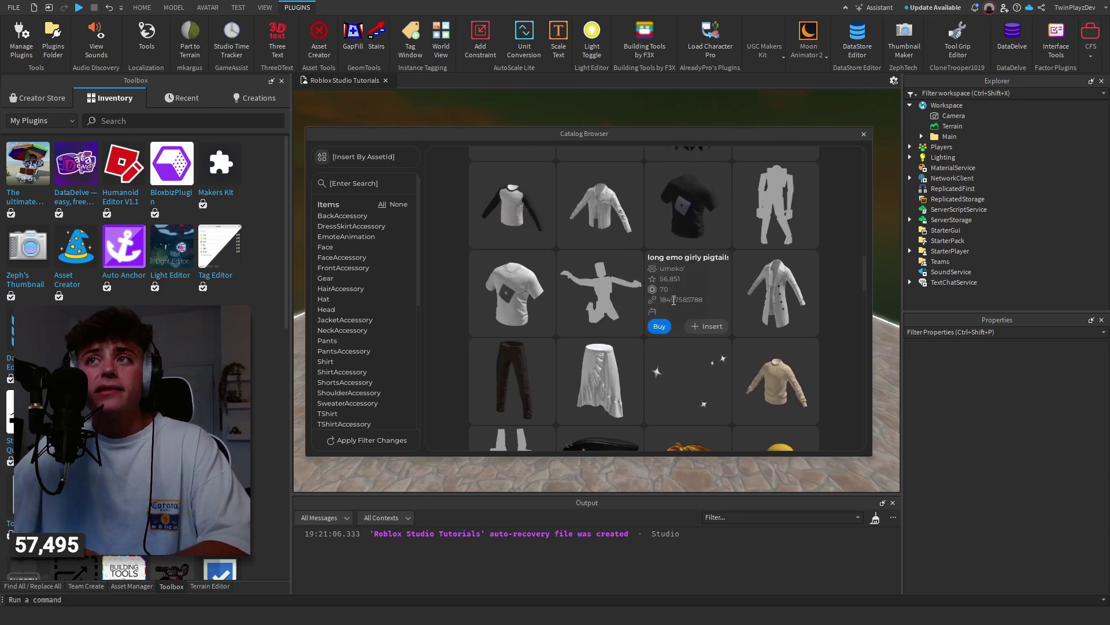
double_click(673, 299)
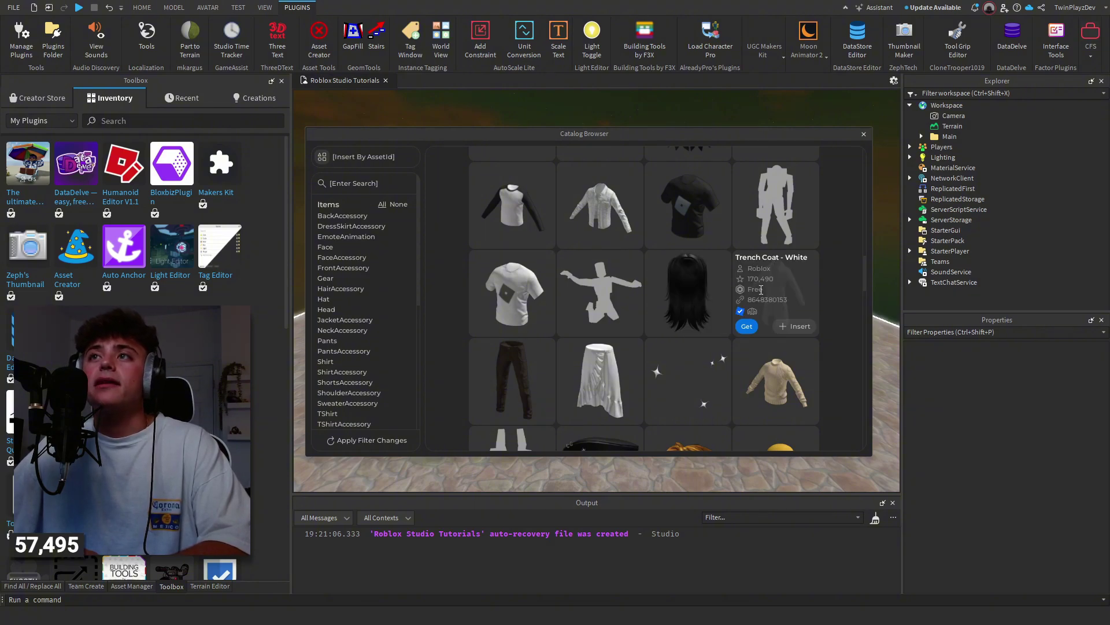
Find the Distressed Black Hat backwards, insert it into the Workspace, and select its asset ID.
scroll(761, 289, down, 5)
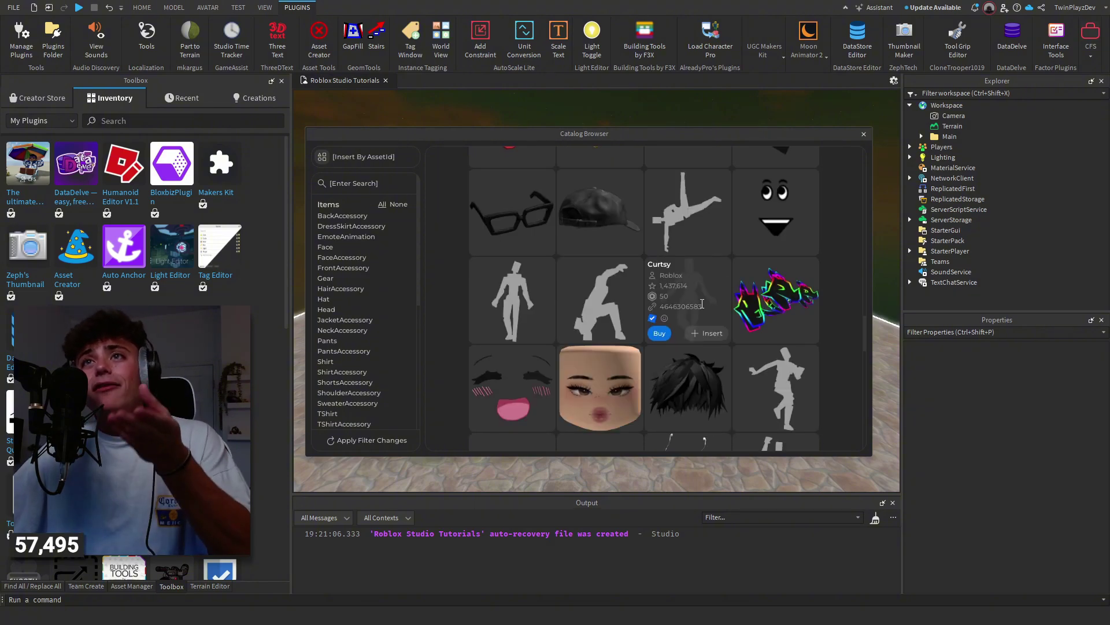
scroll(702, 312, down, 10)
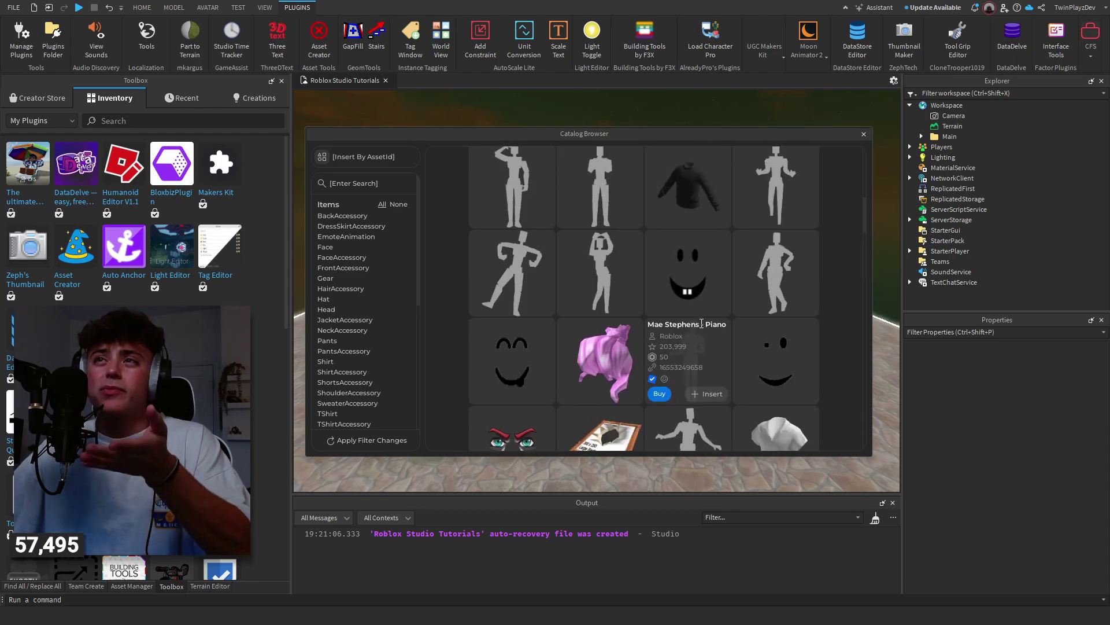
scroll(702, 328, up, 3)
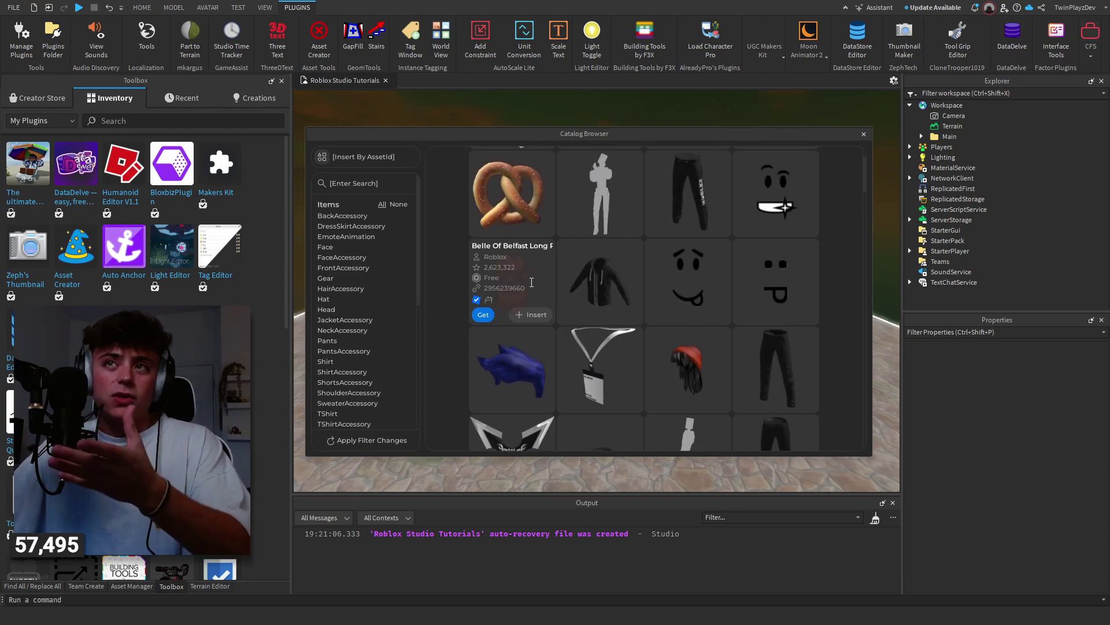
scroll(532, 282, up, 1)
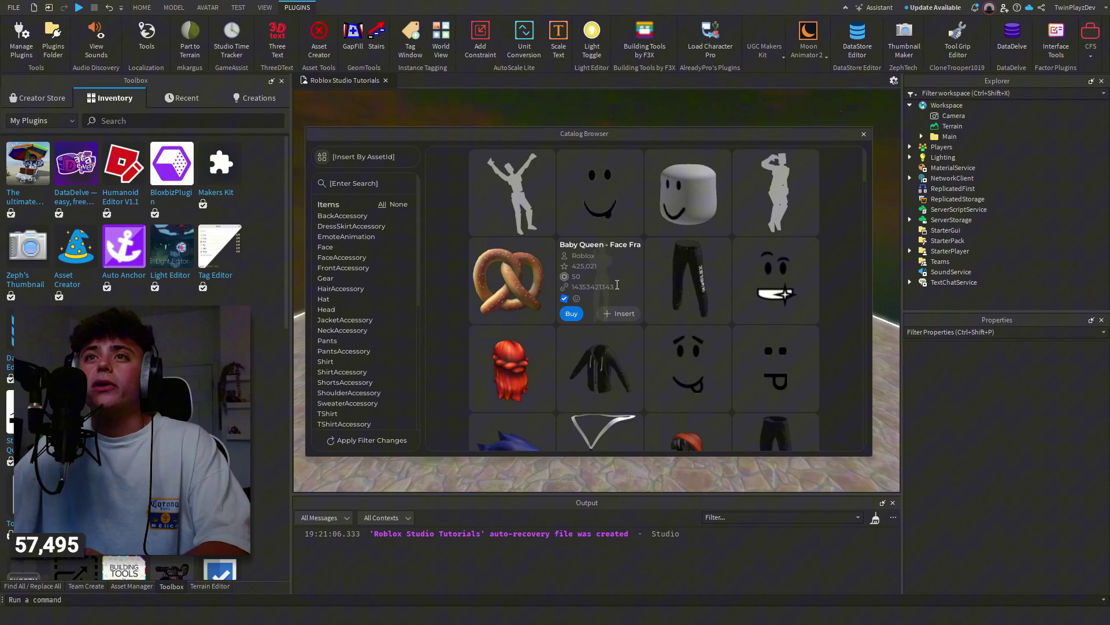
scroll(757, 324, down, 5)
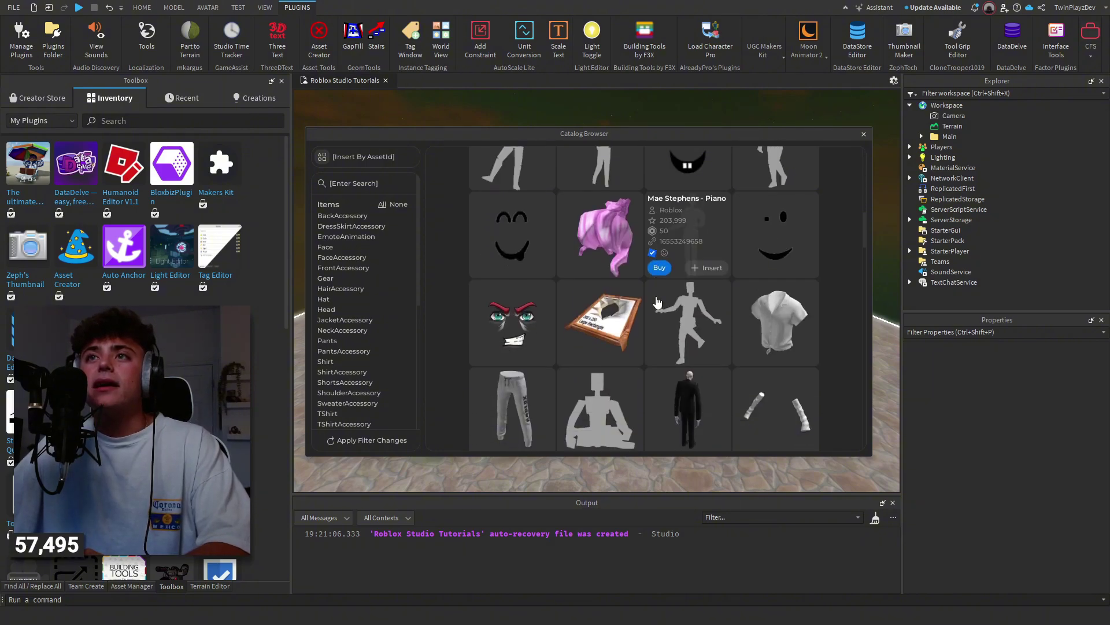
scroll(699, 341, down, 5)
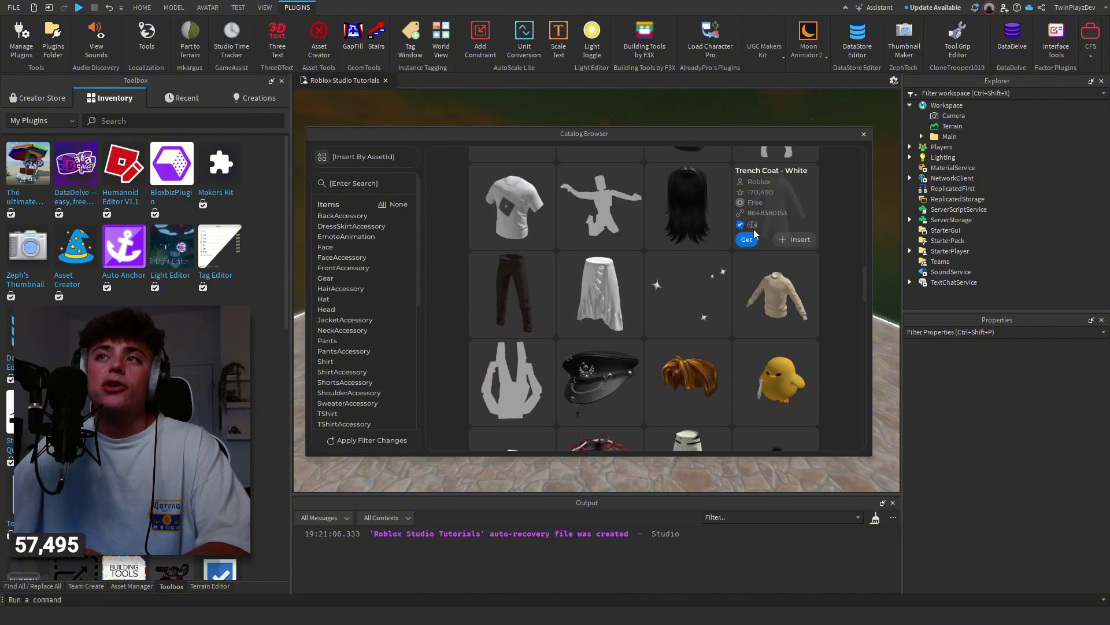
scroll(699, 342, down, 5)
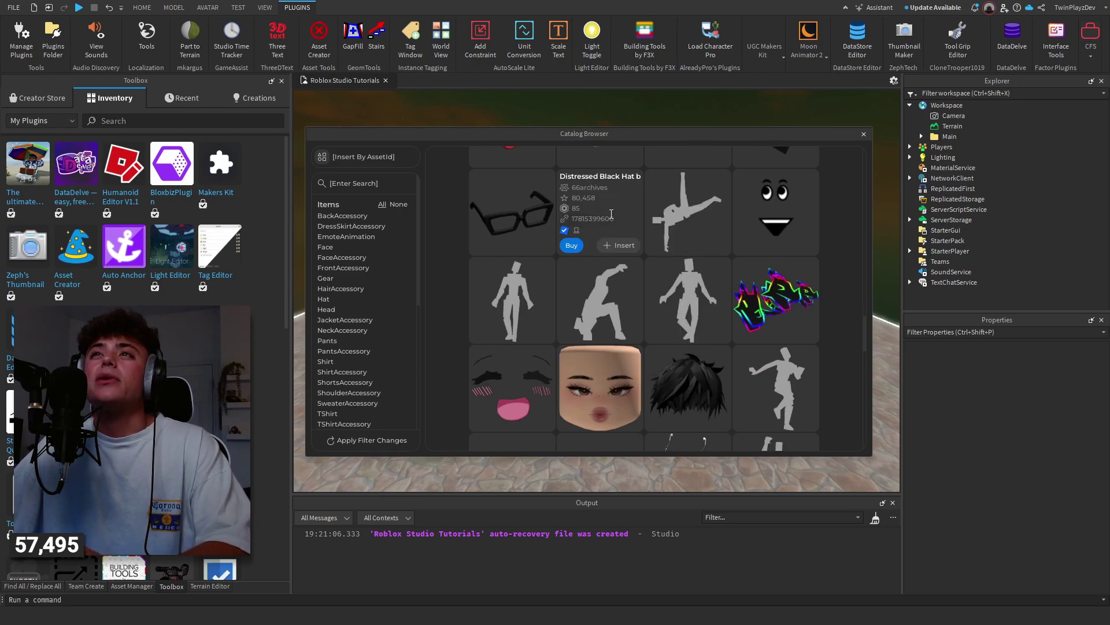
click(618, 245)
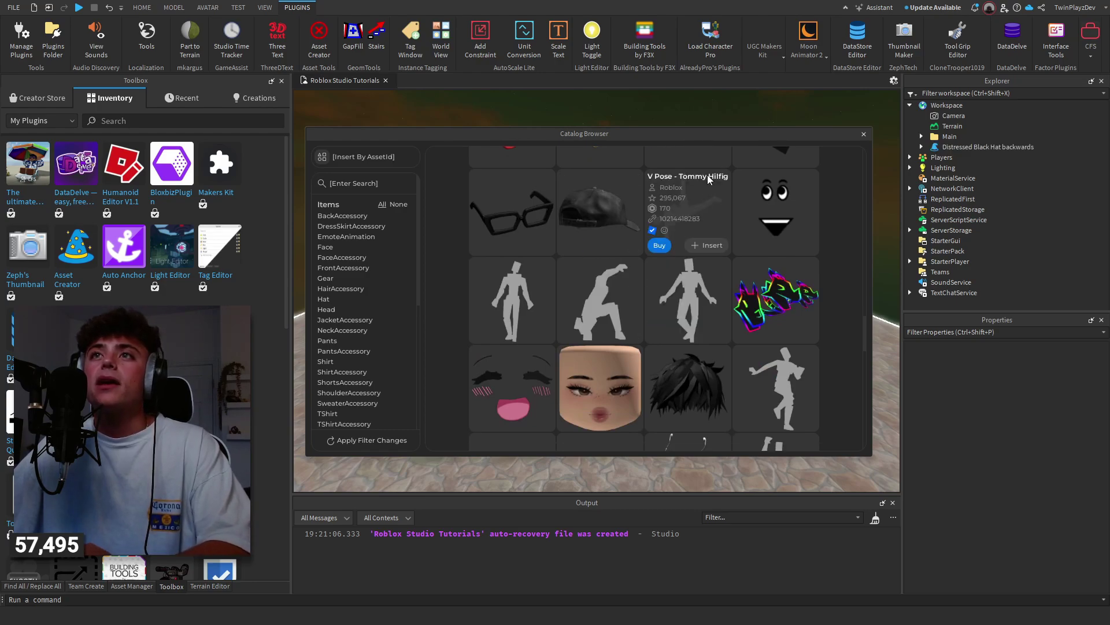
double_click(598, 221)
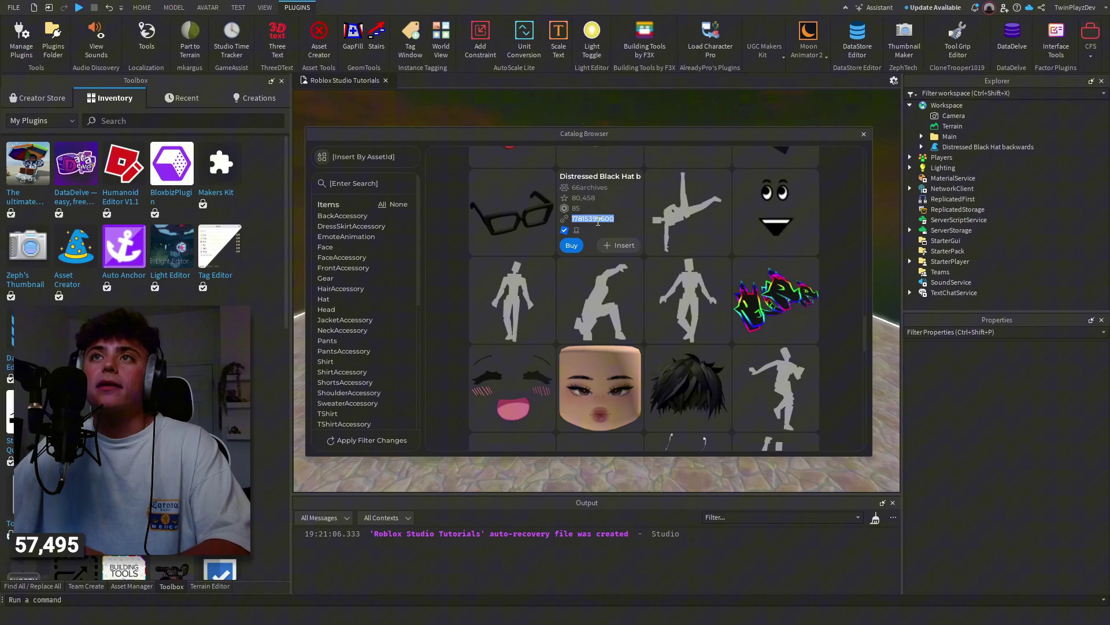
Close the catalog, focus the view on the inserted black hat, then delete it.
click(863, 135)
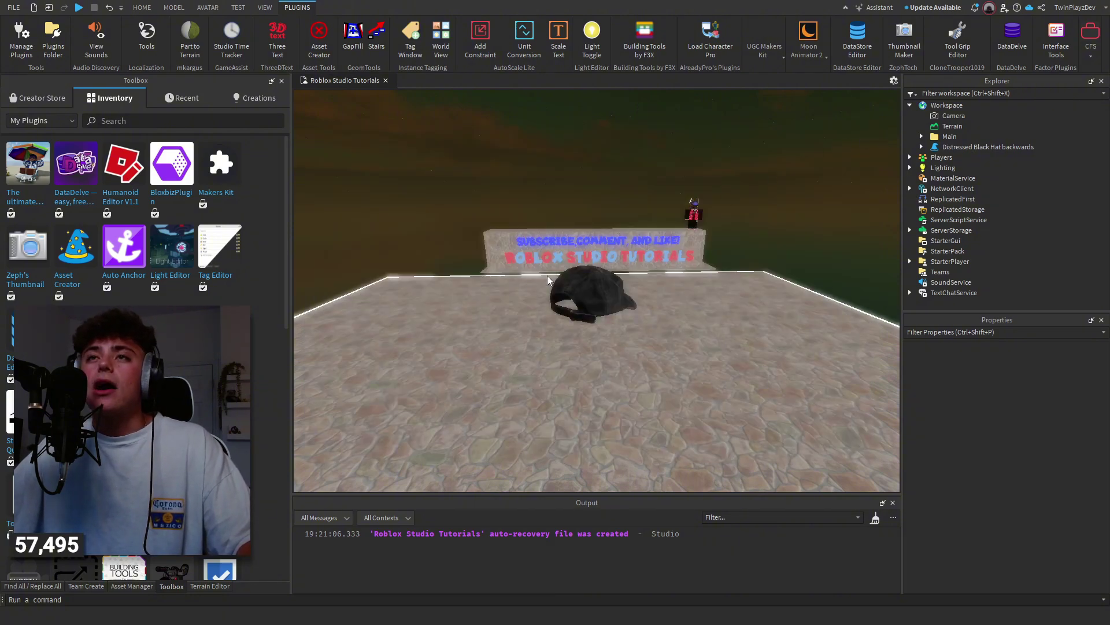
right_drag(775, 247, 776, 248)
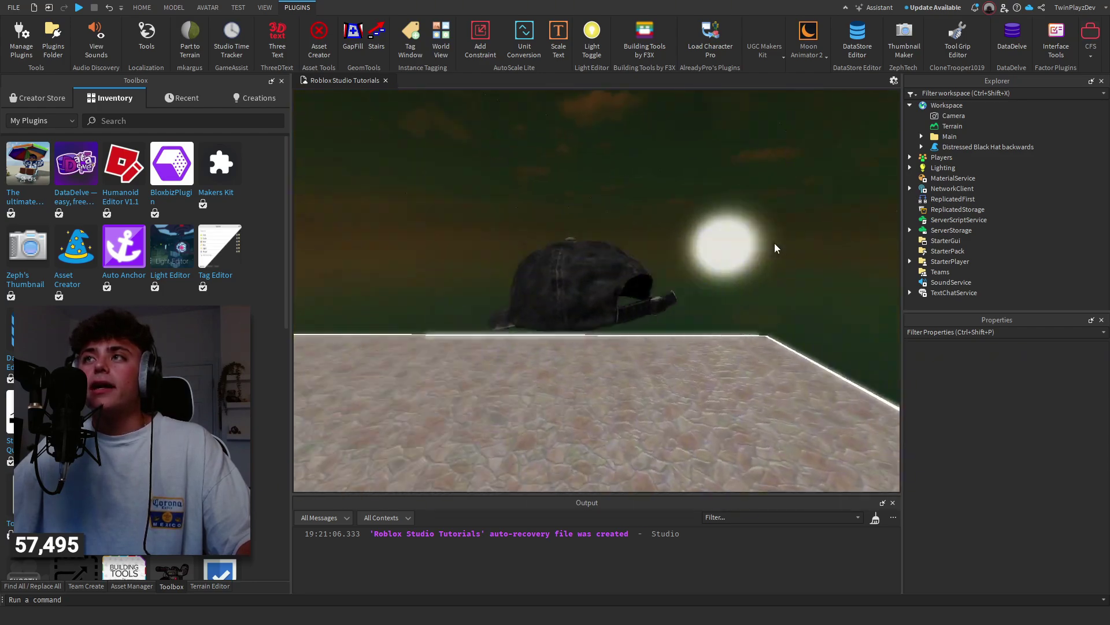
click(984, 148)
key(f)
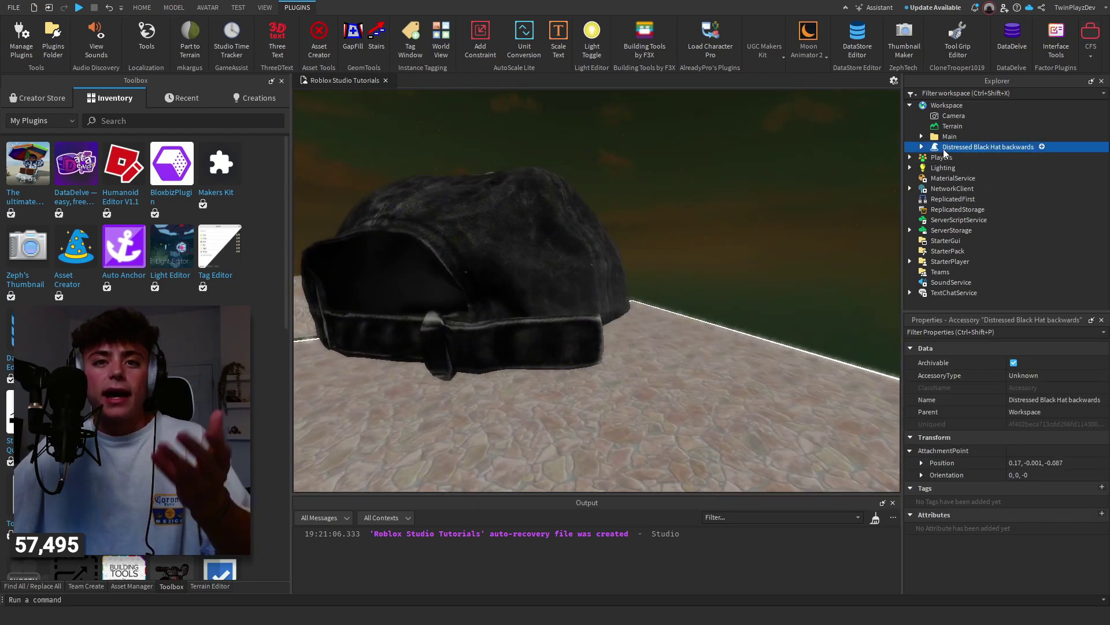
drag(945, 152, 949, 151)
right_drag(769, 208, 770, 207)
key(Delete)
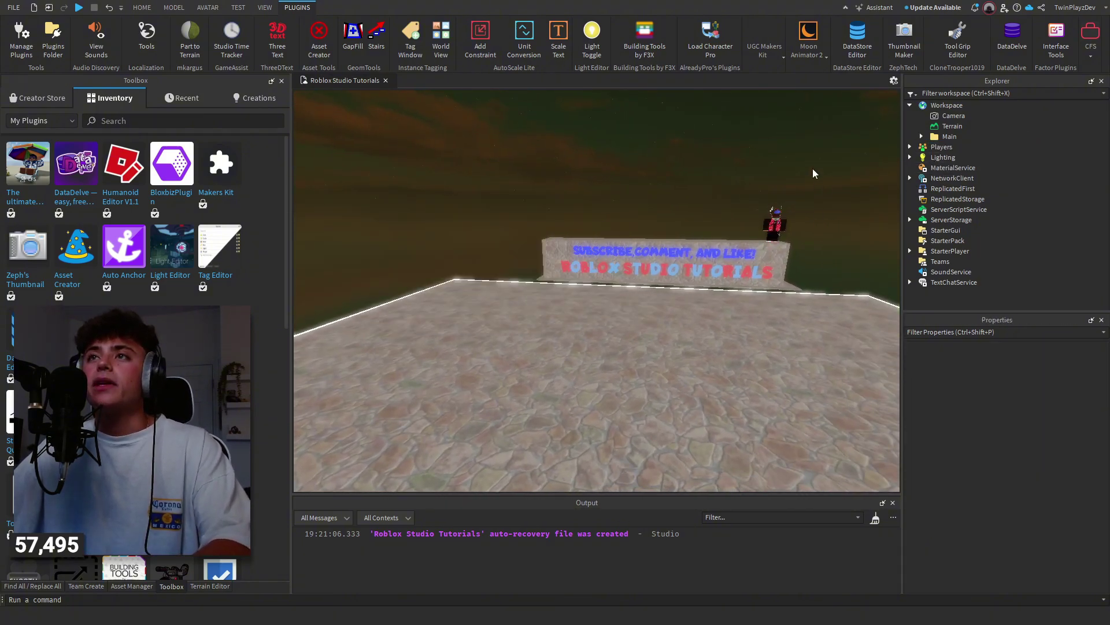
Open the Avatar Loader, switch to username search, and browse the friends' avatar grid.
click(1090, 43)
click(1062, 92)
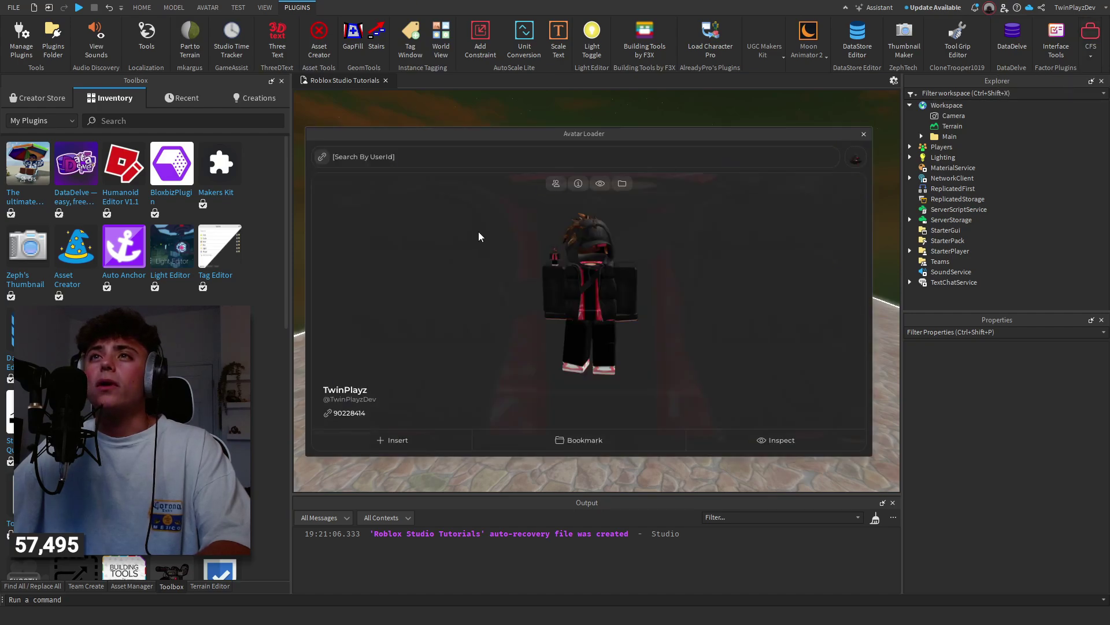
click(323, 158)
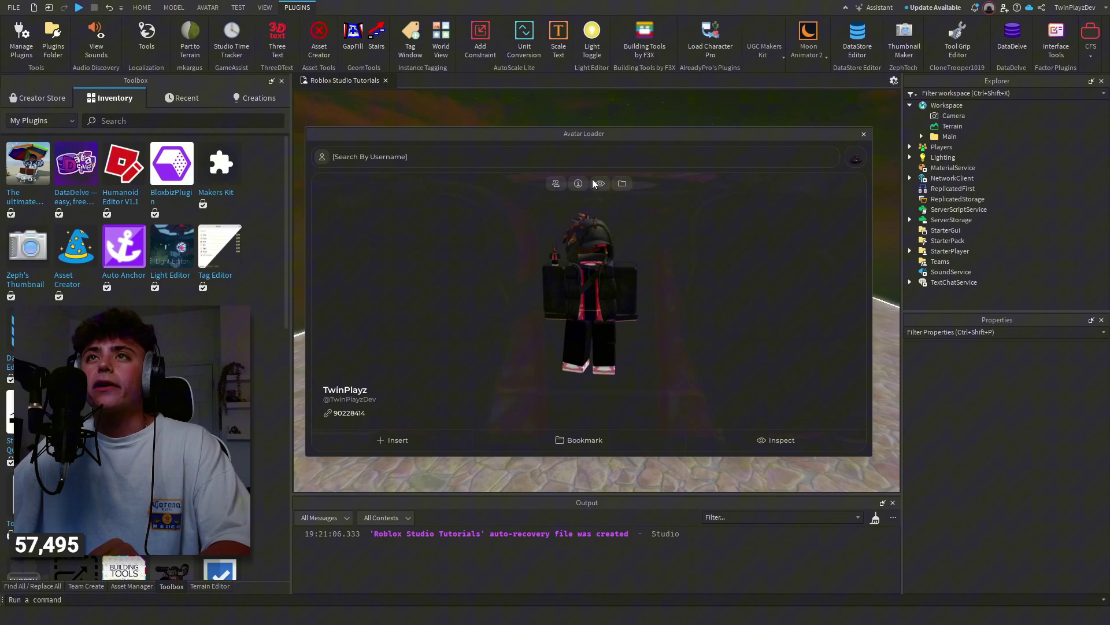
click(555, 184)
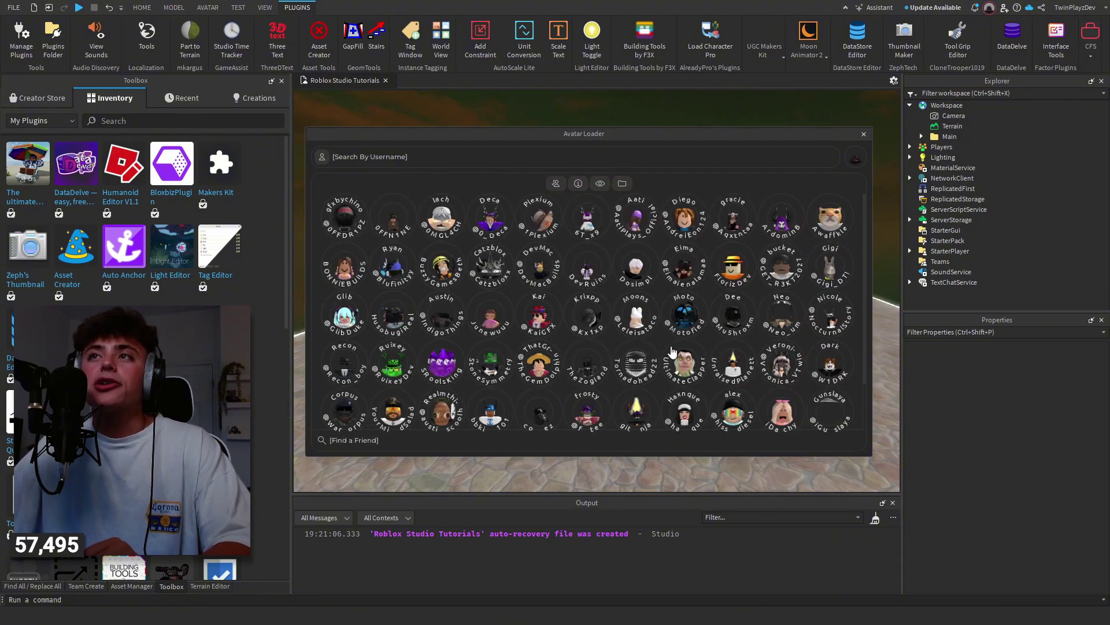
scroll(673, 352, down, 1)
scroll(688, 387, up, 1)
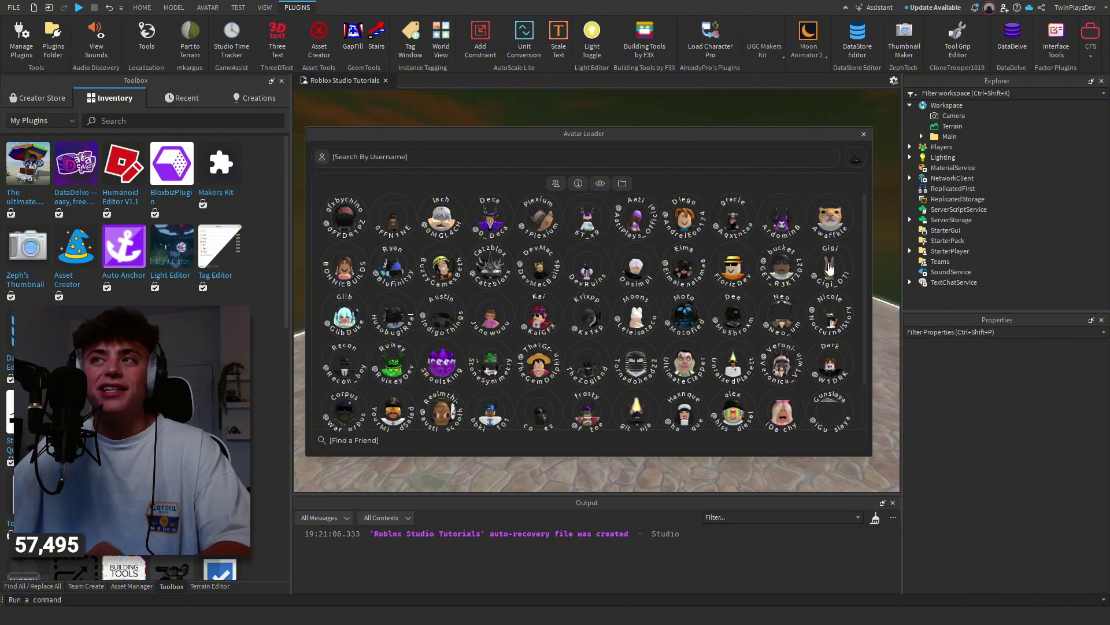
Pick the donkey avatar and load it as an R15 rig.
click(830, 268)
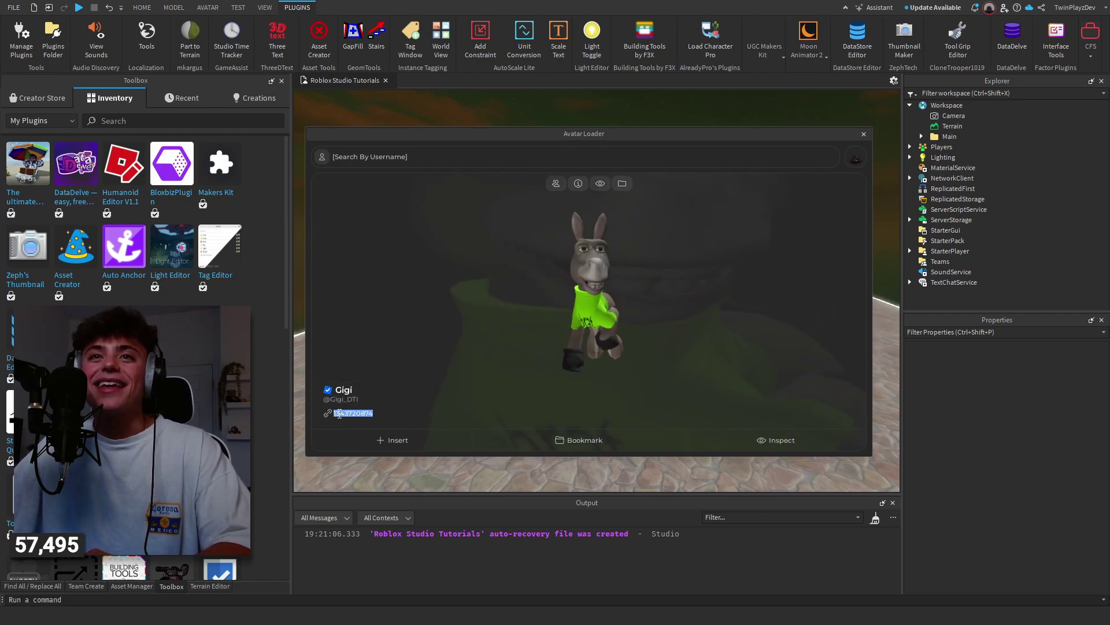
click(506, 358)
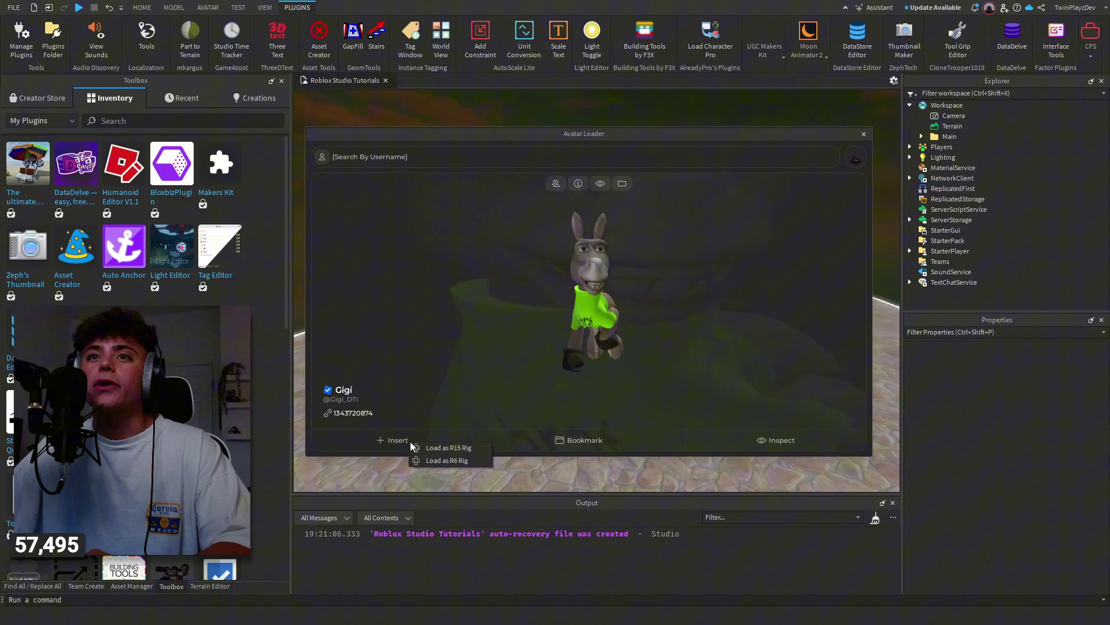
click(453, 450)
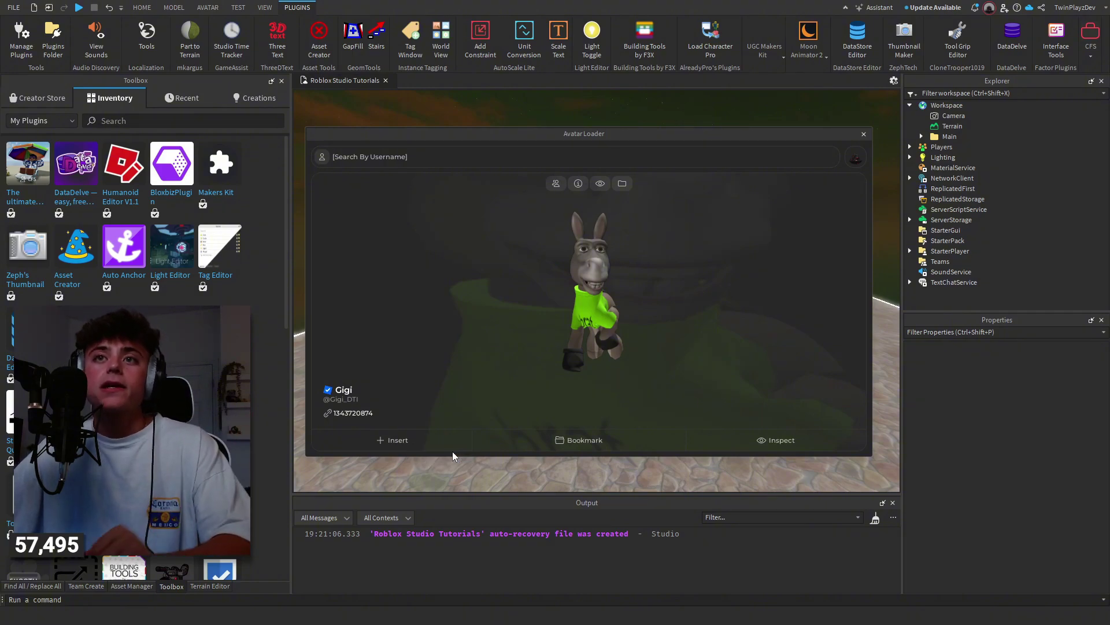
drag(595, 134, 598, 168)
Close the Avatar Loader, focus on the donkey, and inspect its Humanoid's HumanoidDescription properties.
click(868, 169)
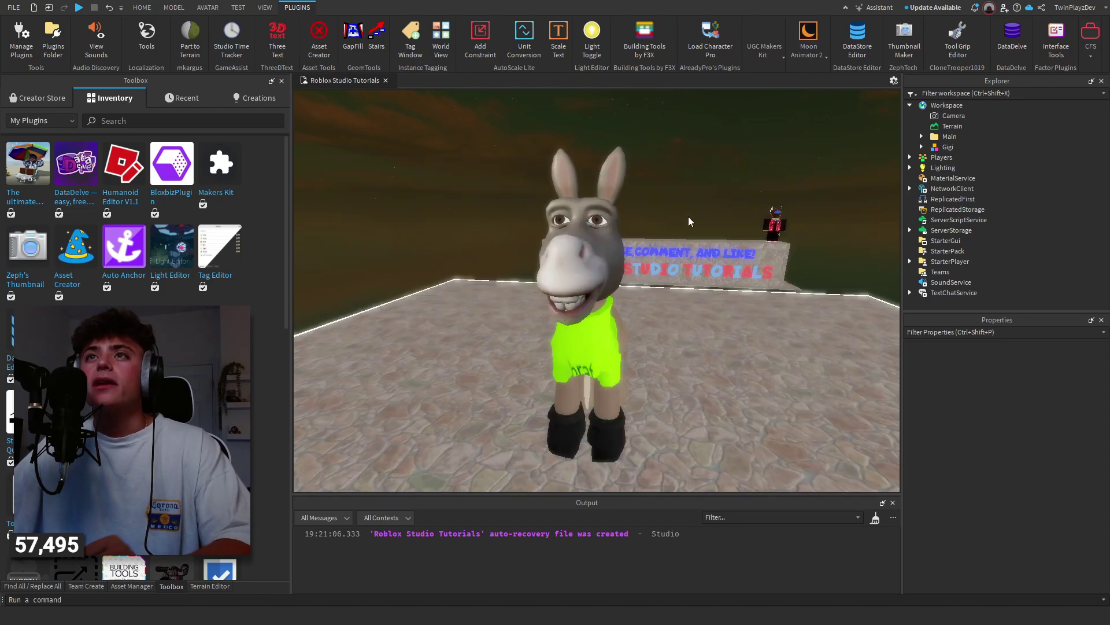
right_drag(680, 197, 738, 181)
click(737, 182)
key(f)
click(921, 147)
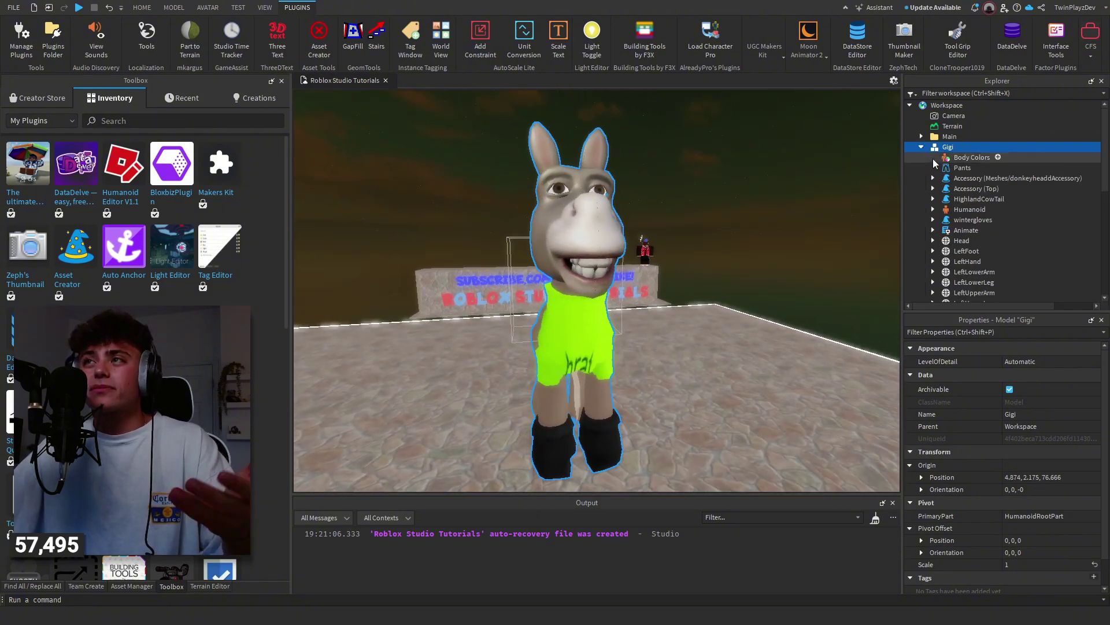
click(933, 210)
scroll(952, 184, down, 1)
click(983, 190)
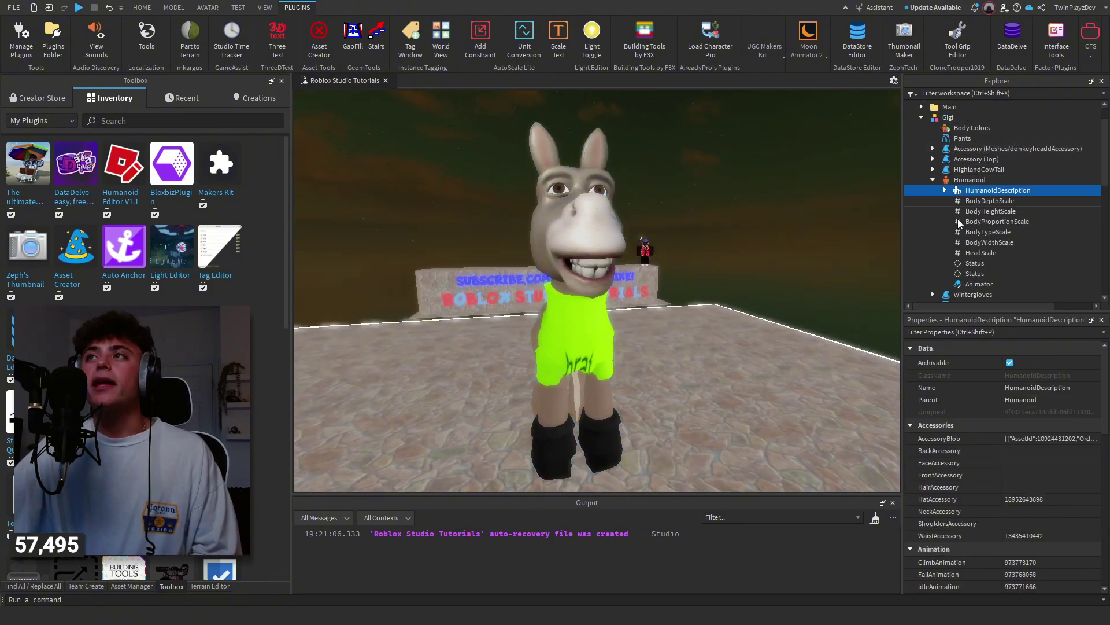
scroll(1039, 436, down, 4)
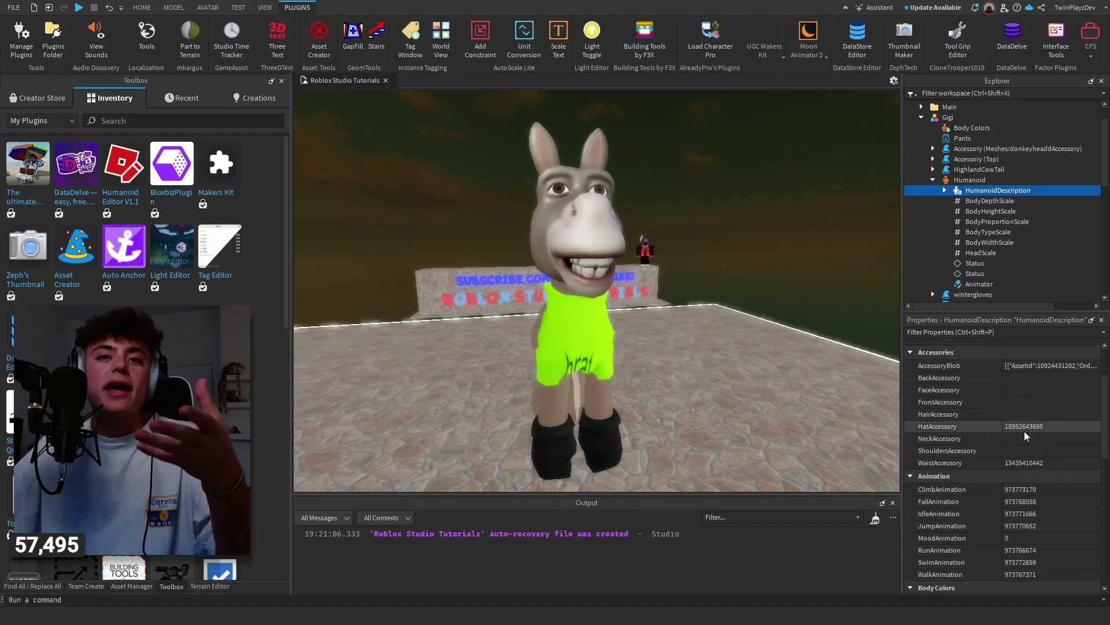
click(762, 197)
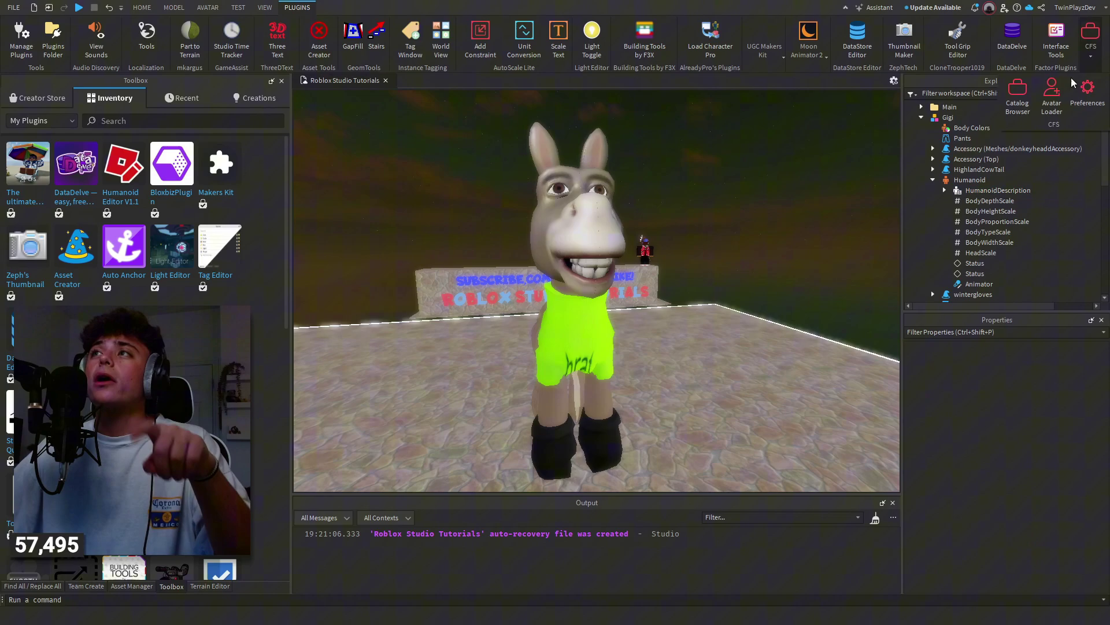
Insert the Oversized Cat Eye Glasses from the Catalog Browser, then close the browser.
click(1089, 41)
click(1014, 96)
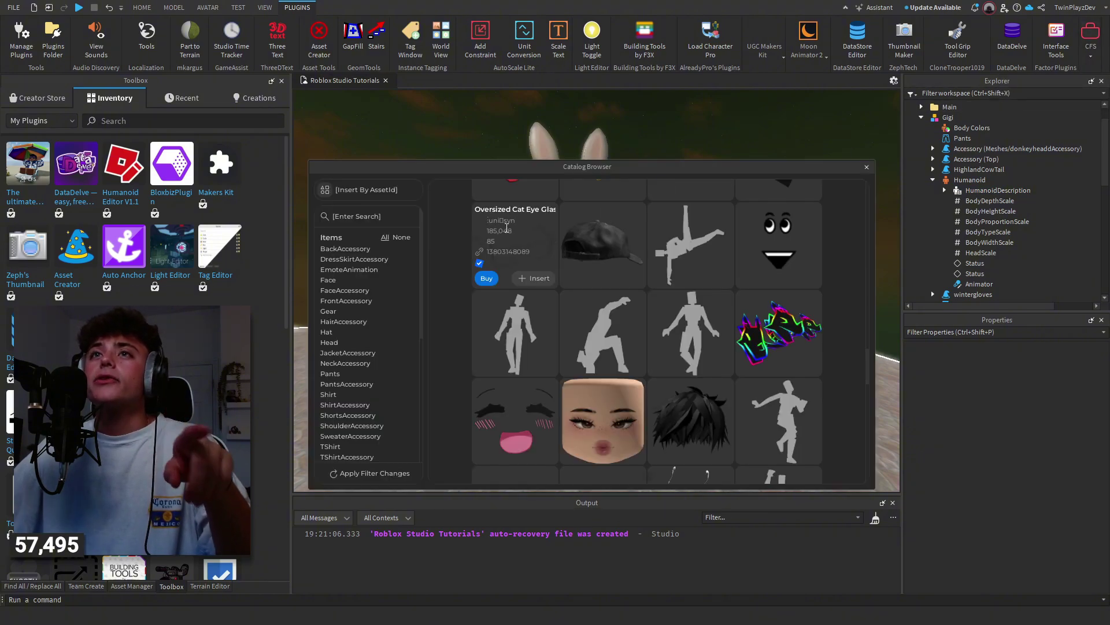
drag(585, 168, 609, 237)
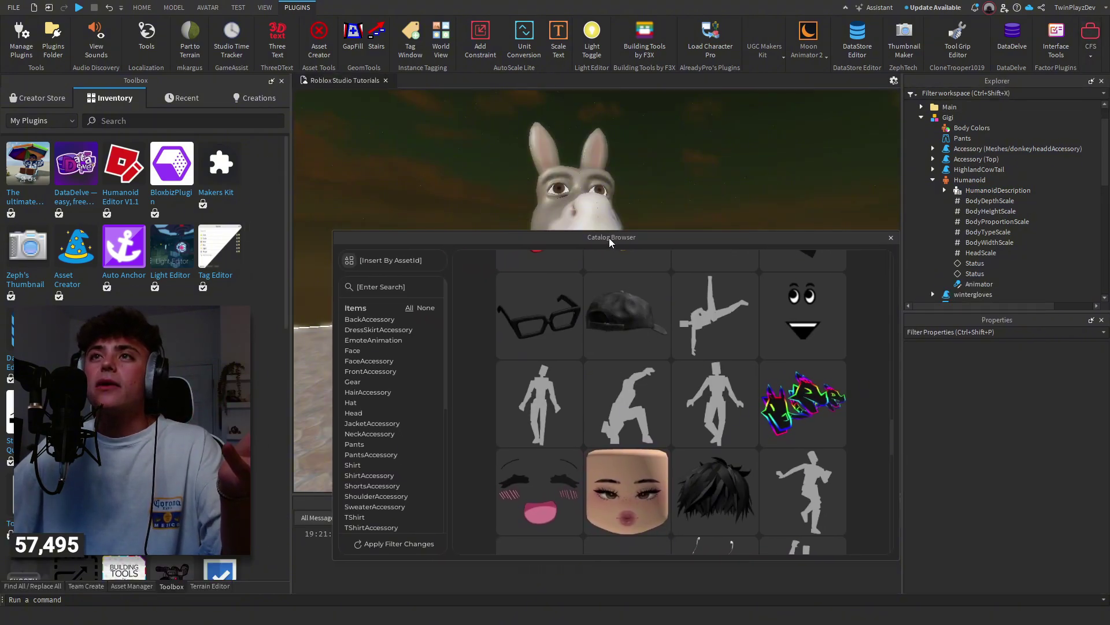
mouse_move(559, 339)
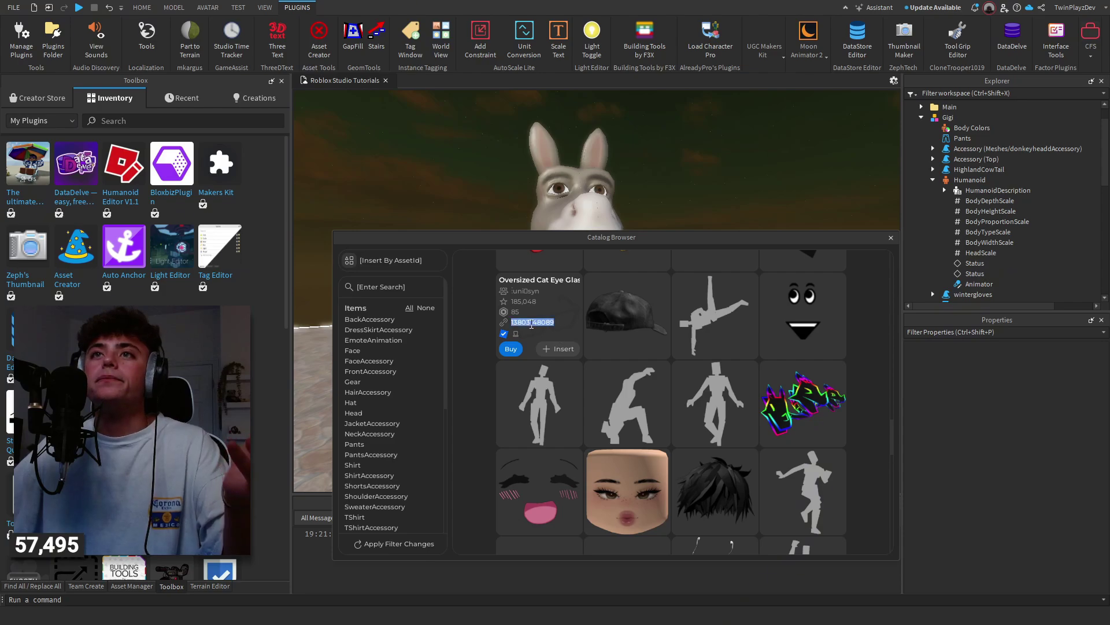
click(564, 350)
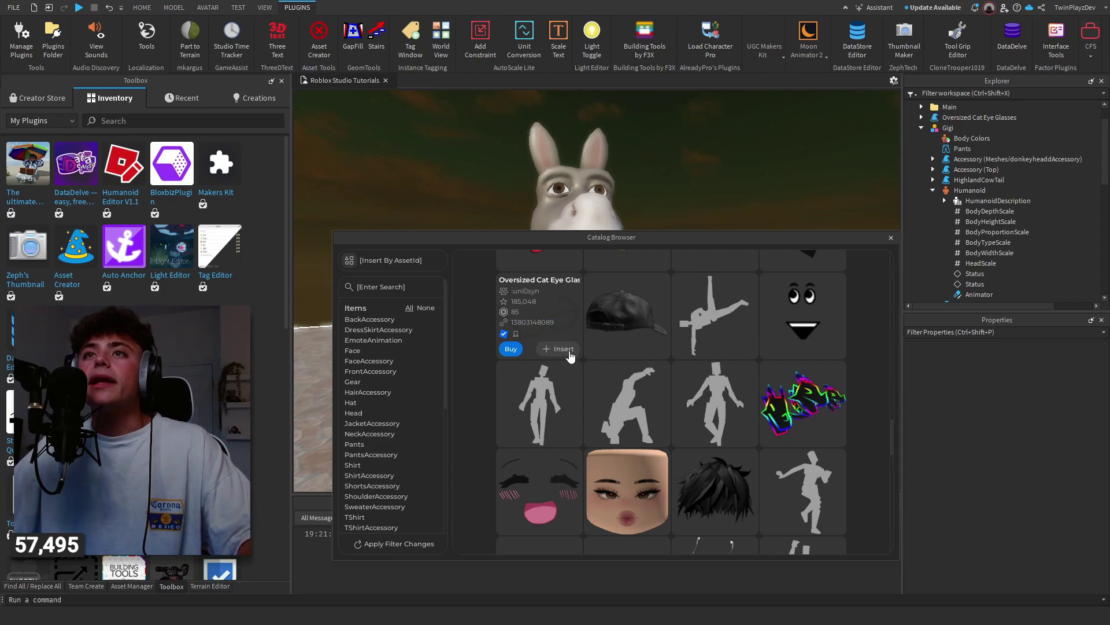
drag(859, 240, 787, 206)
drag(655, 212, 717, 179)
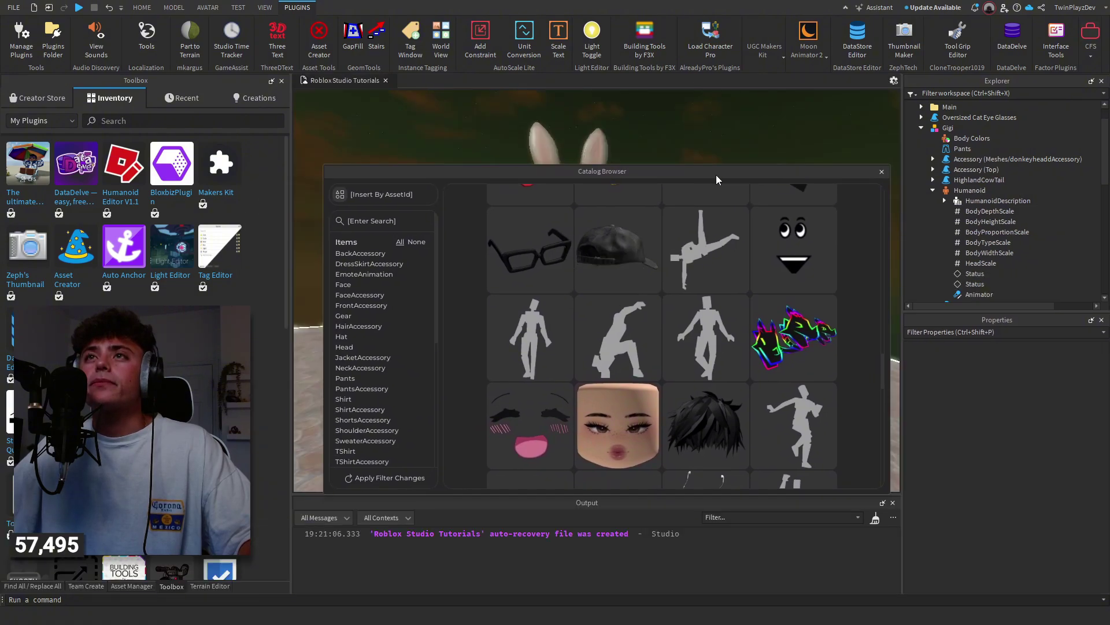
click(882, 173)
Move the Oversized Cat Eye Glasses into the donkey model in the hierarchy.
click(957, 123)
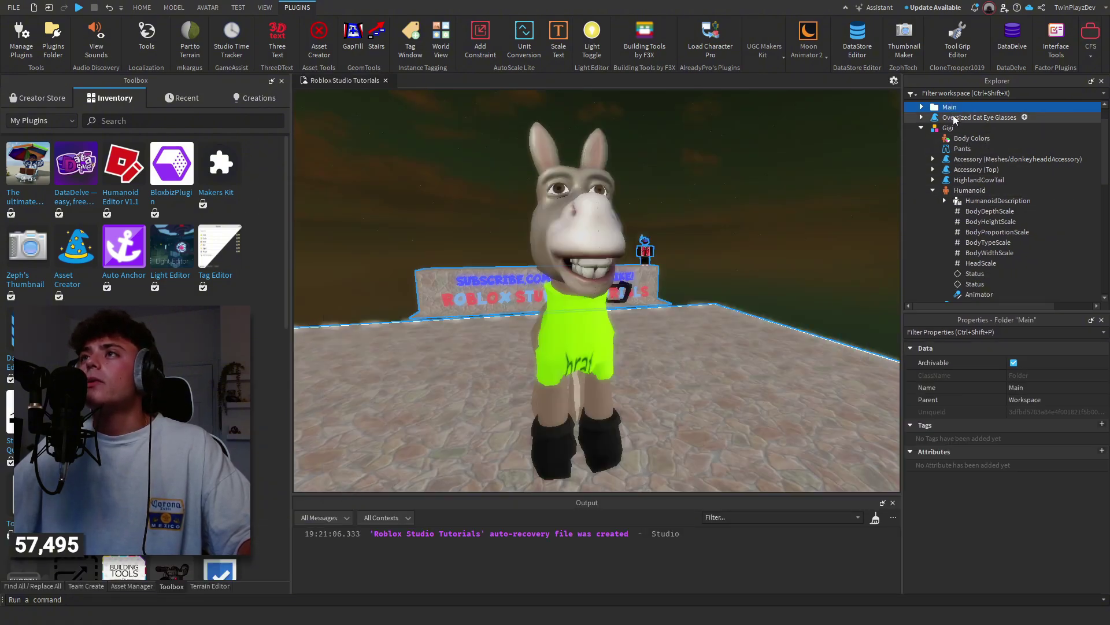
drag(955, 123, 950, 157)
click(773, 181)
scroll(773, 181, up, 5)
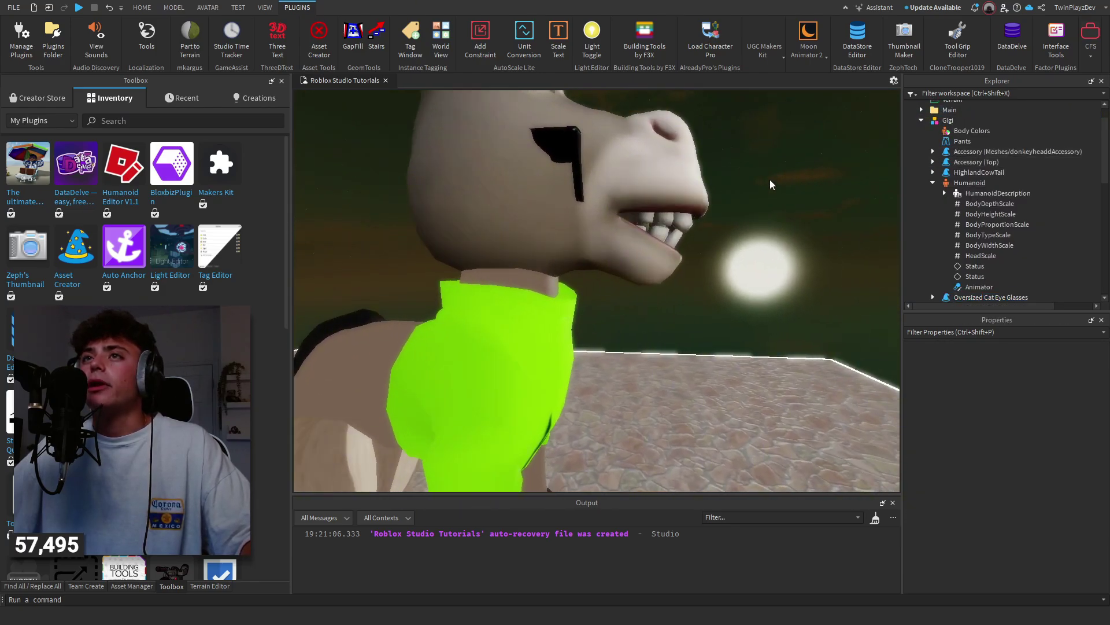
right_drag(773, 181, 770, 184)
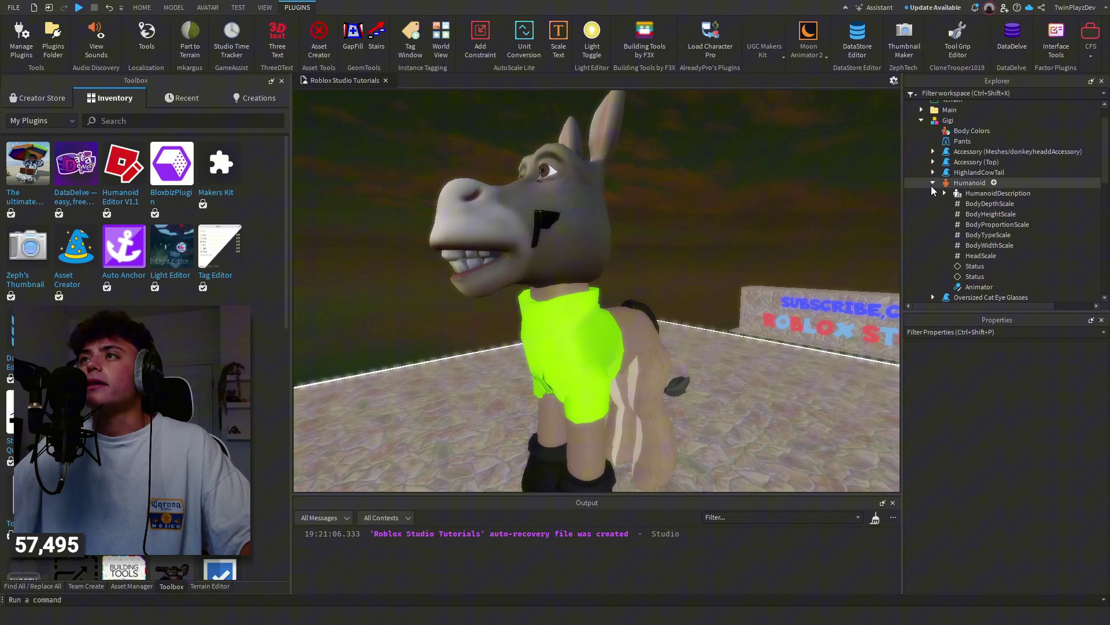
click(963, 193)
click(1030, 462)
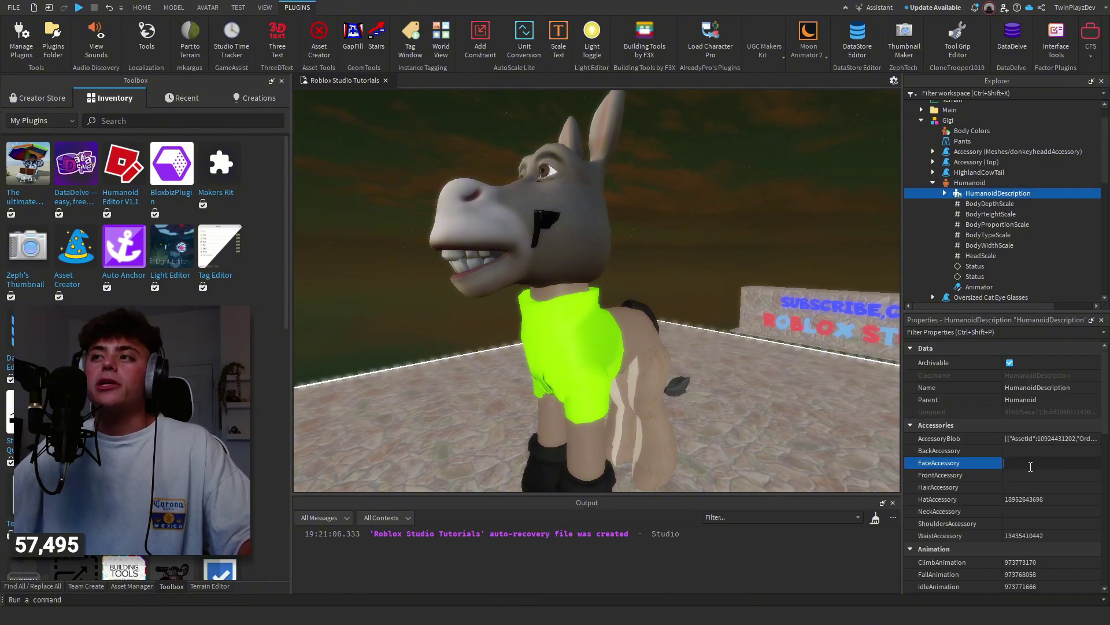
key(ctrl+v)
key(Return)
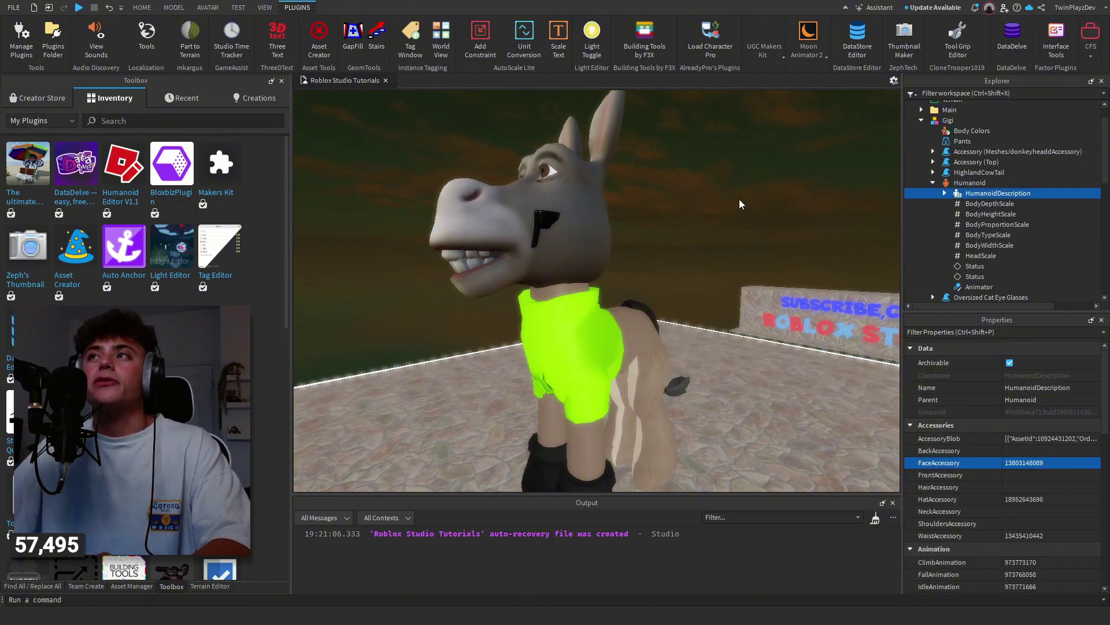
click(697, 223)
right_drag(697, 222, 697, 223)
click(1085, 45)
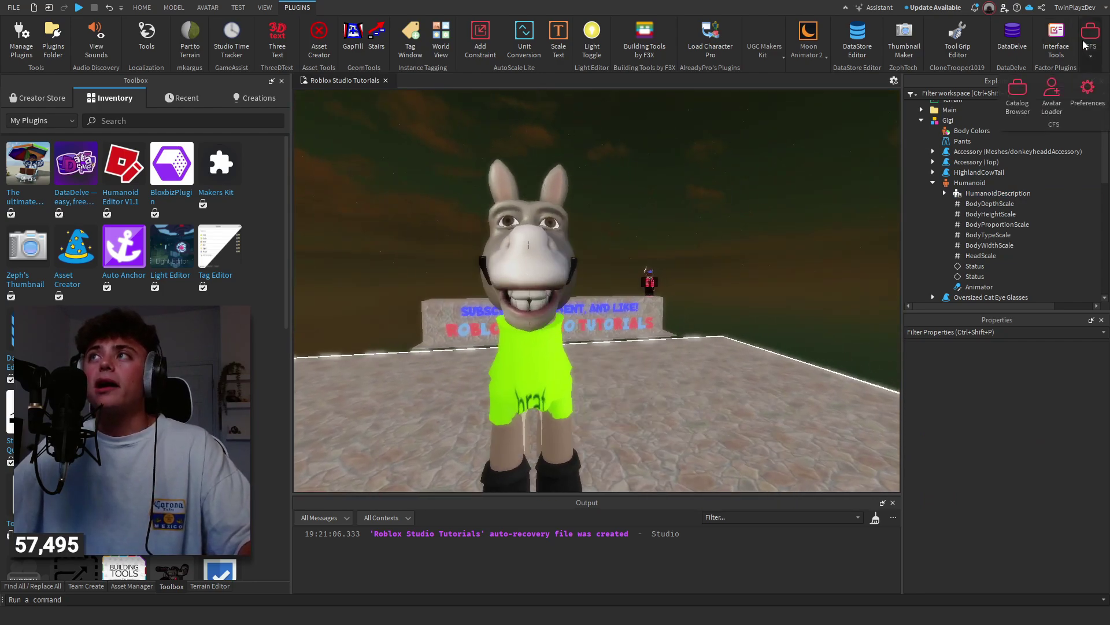
click(1051, 92)
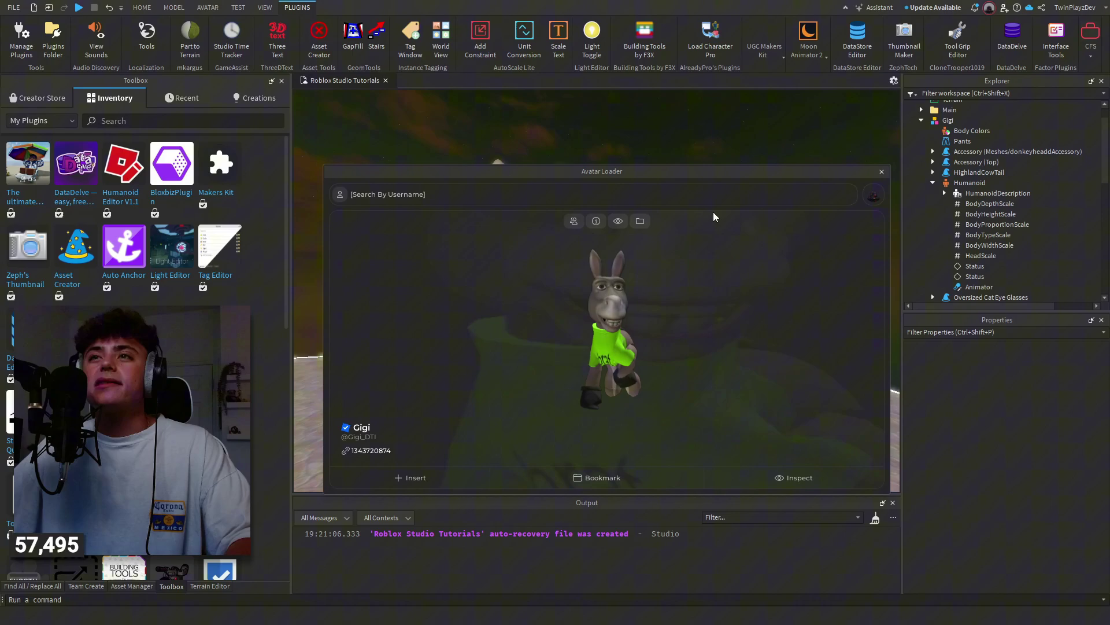
click(619, 222)
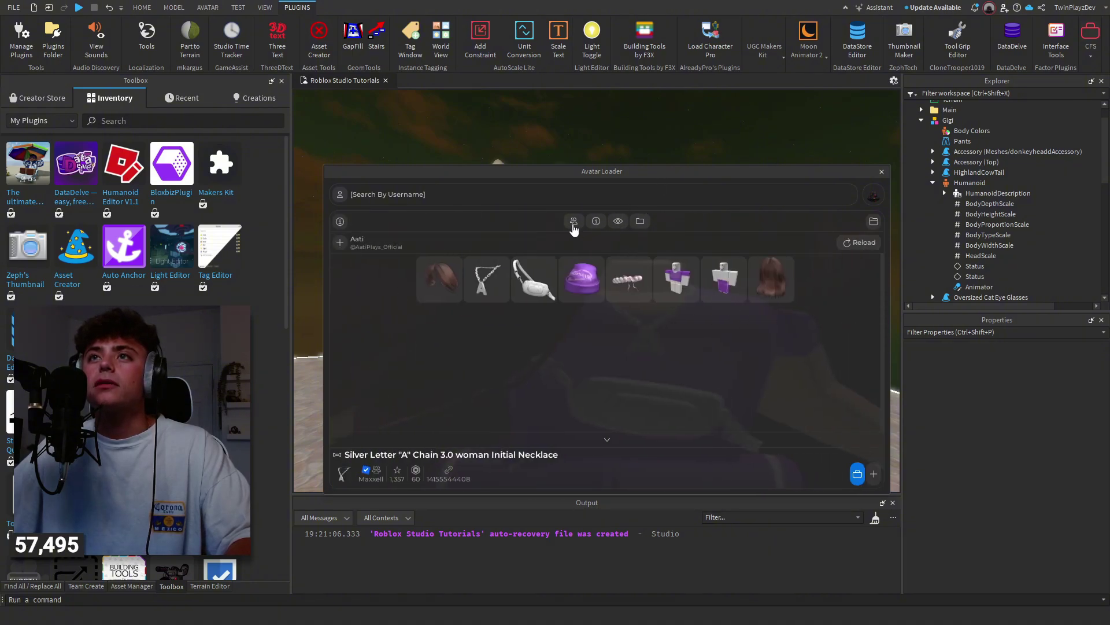
click(574, 222)
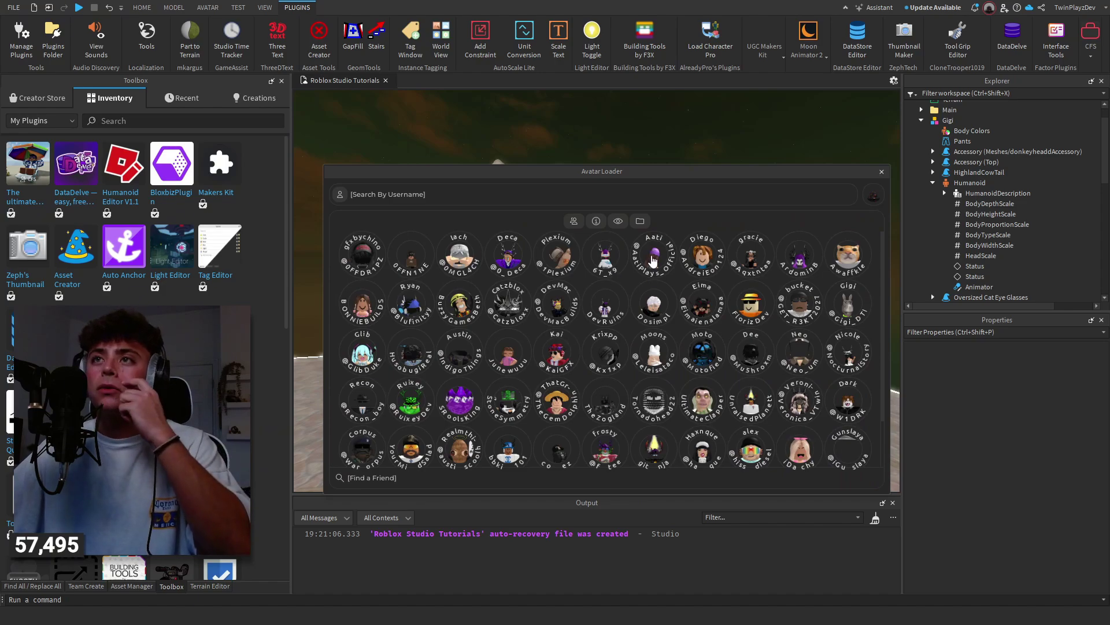
click(653, 259)
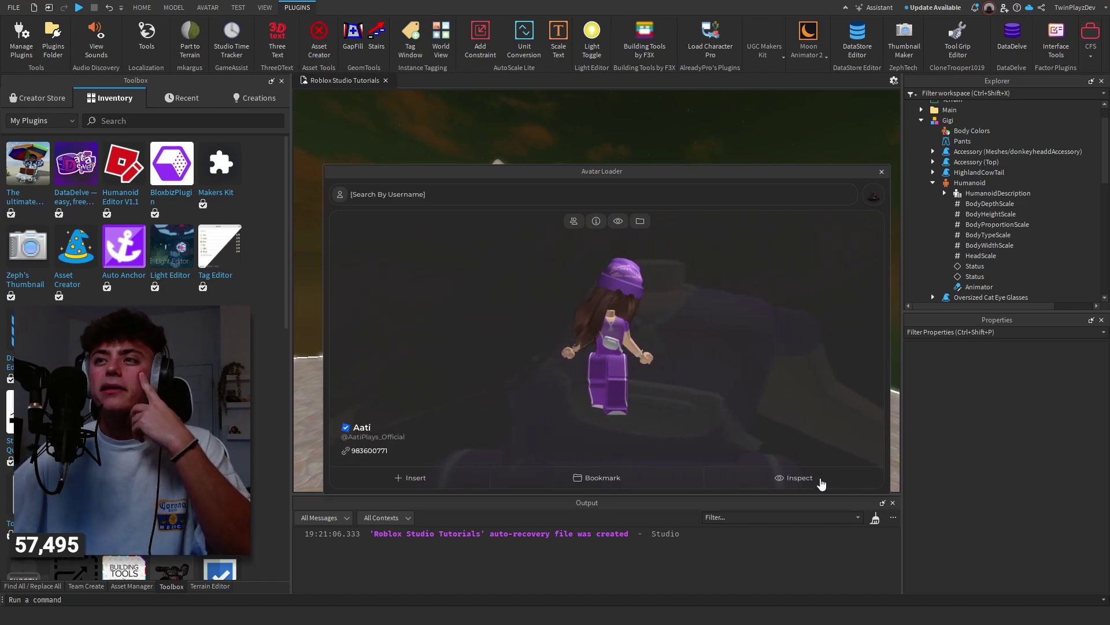
click(821, 480)
click(586, 282)
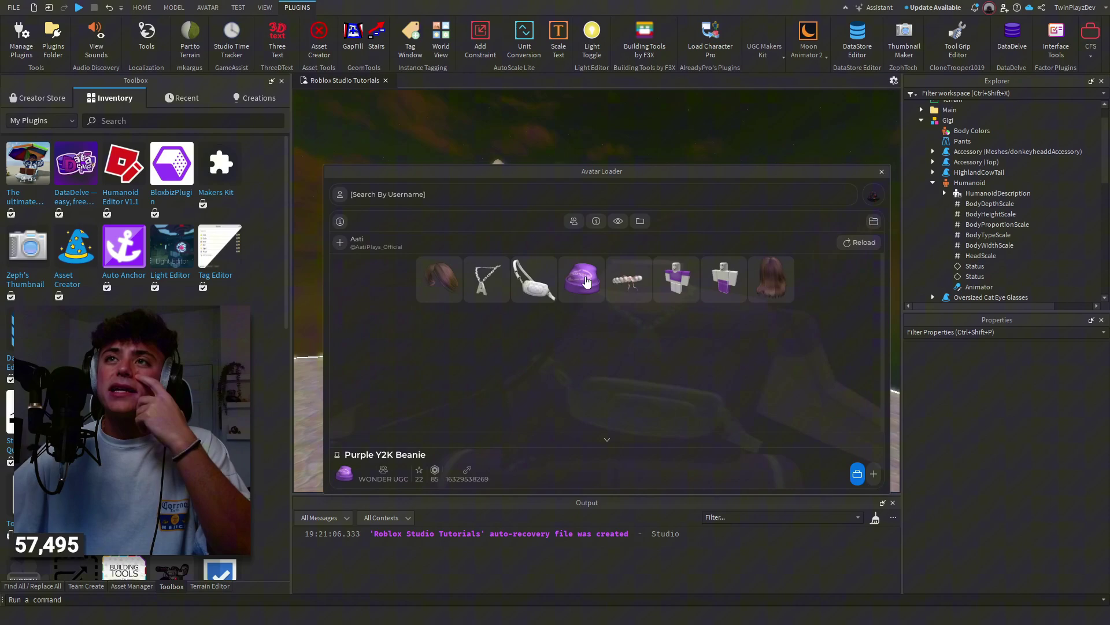
click(527, 292)
click(496, 289)
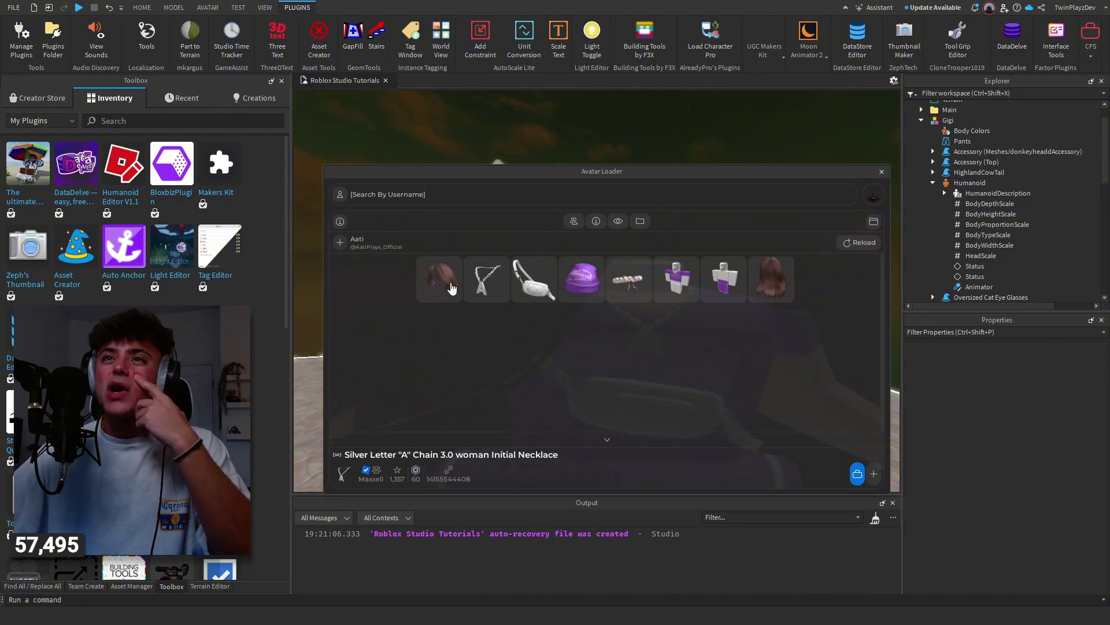
click(672, 280)
click(648, 287)
click(763, 286)
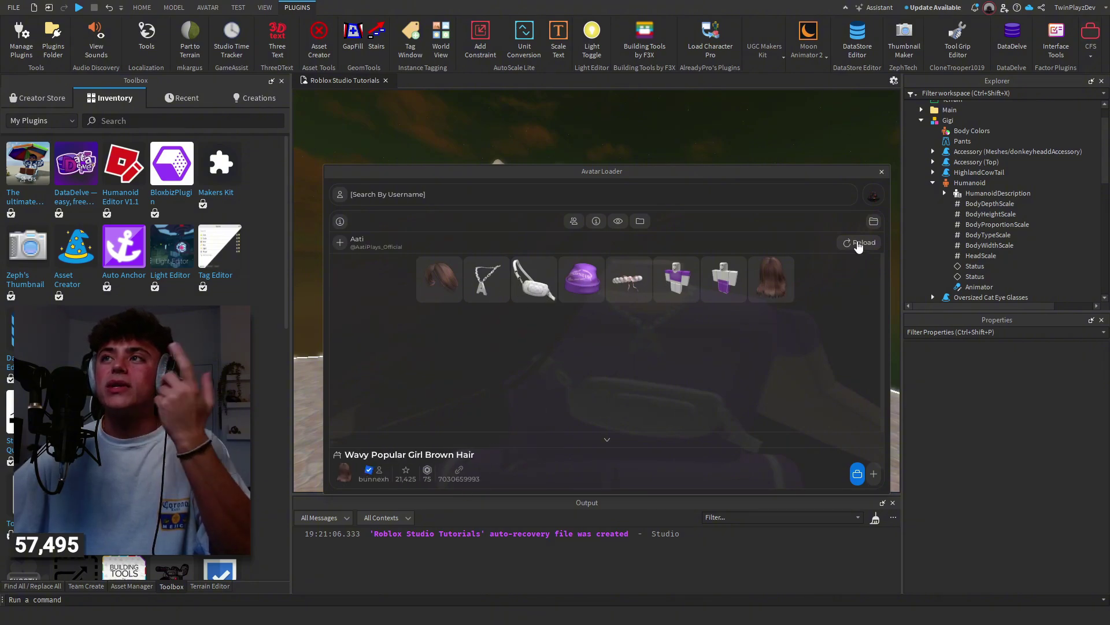
click(874, 200)
click(619, 221)
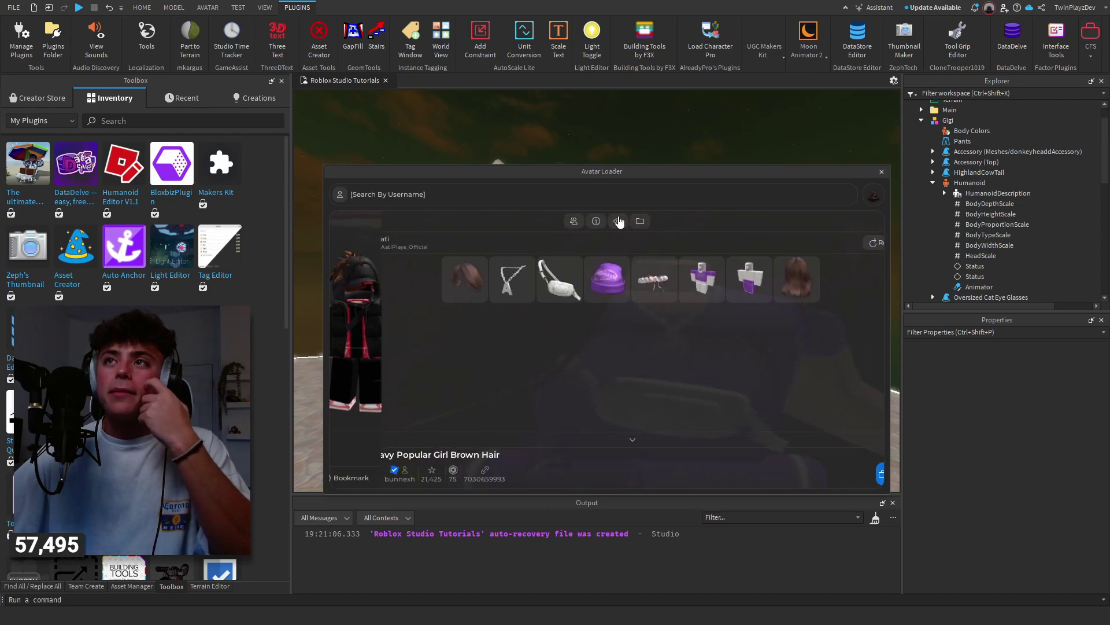
click(872, 199)
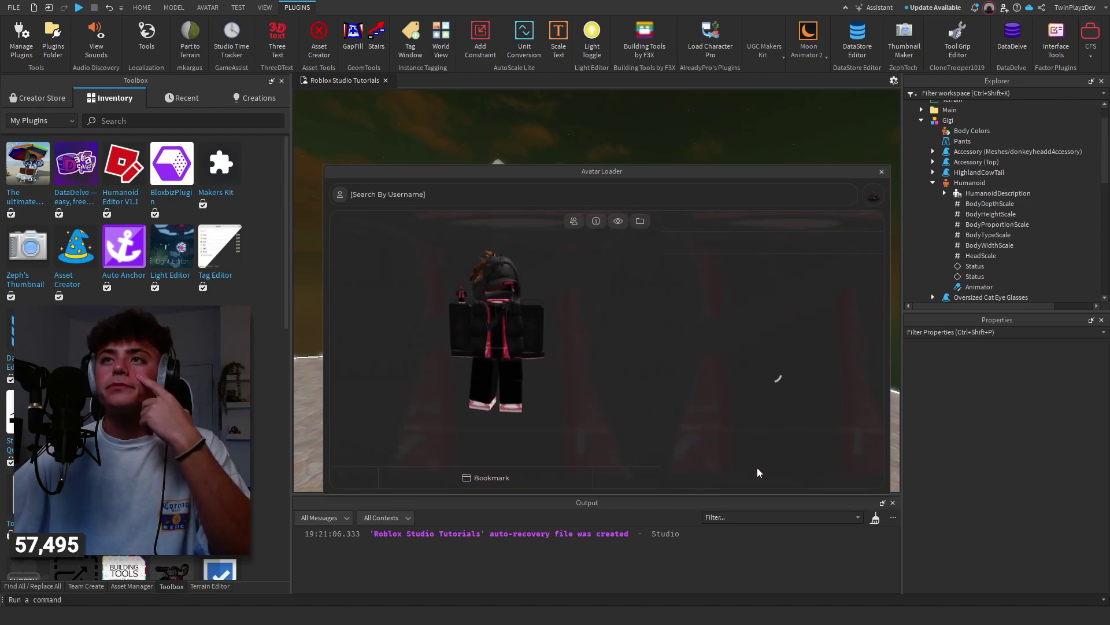
click(757, 472)
click(622, 289)
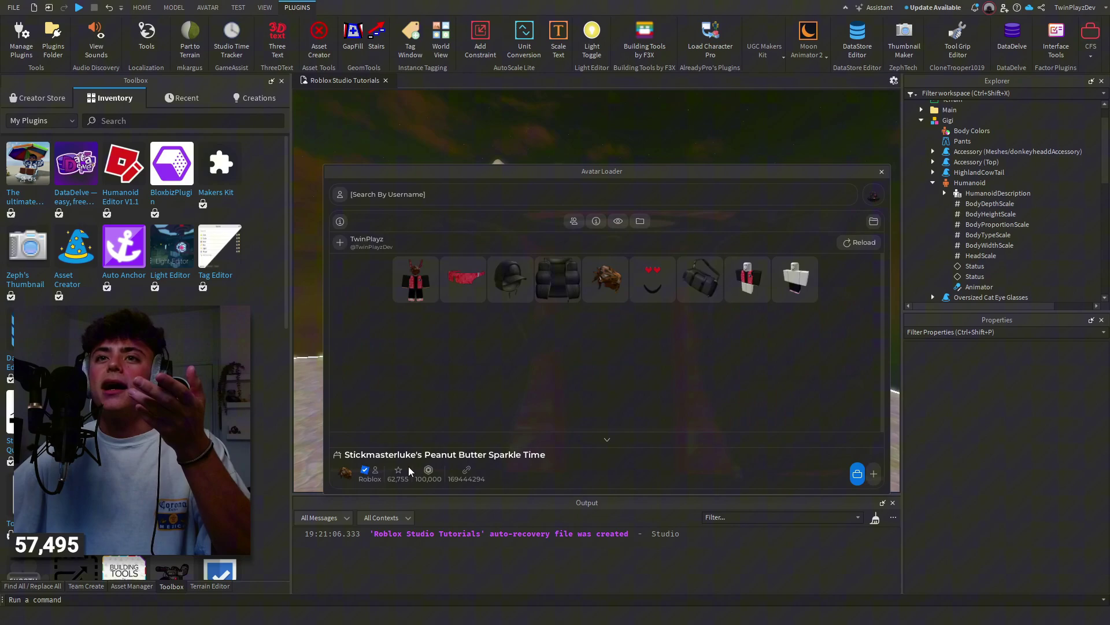
click(462, 285)
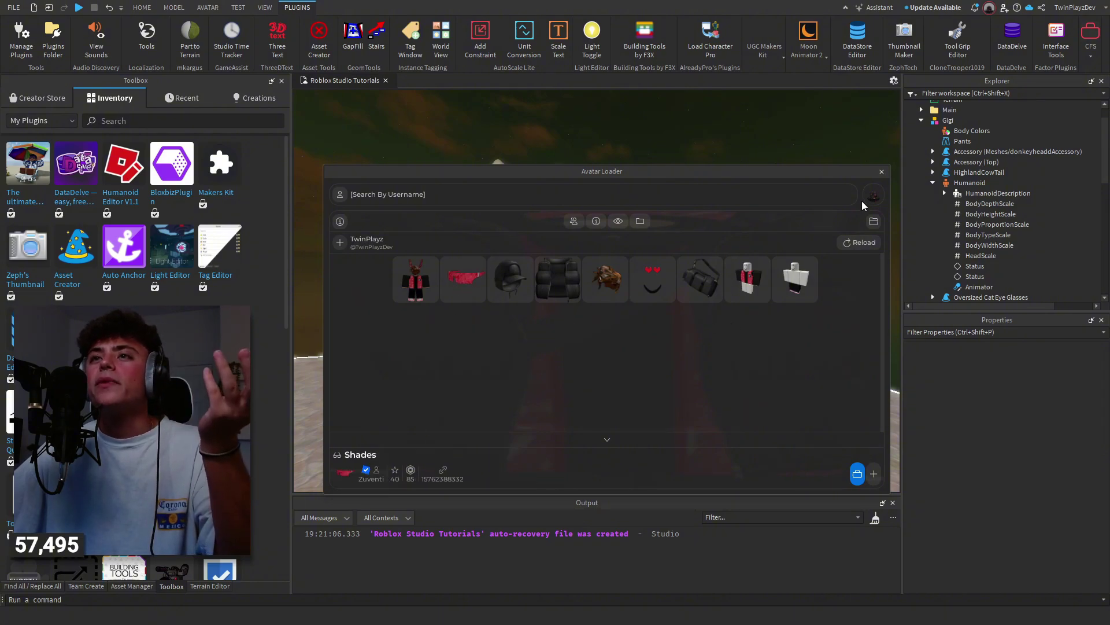
click(881, 173)
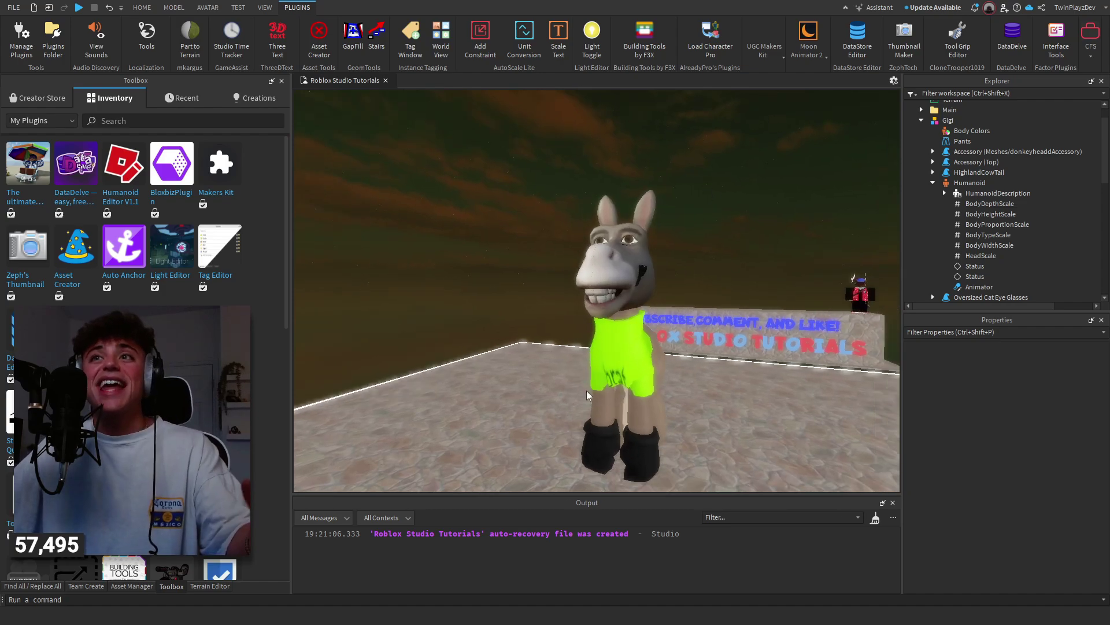
Delete the Gigi donkey model, then open and enlarge the Catalog Browser.
click(637, 210)
key(Delete)
click(1091, 55)
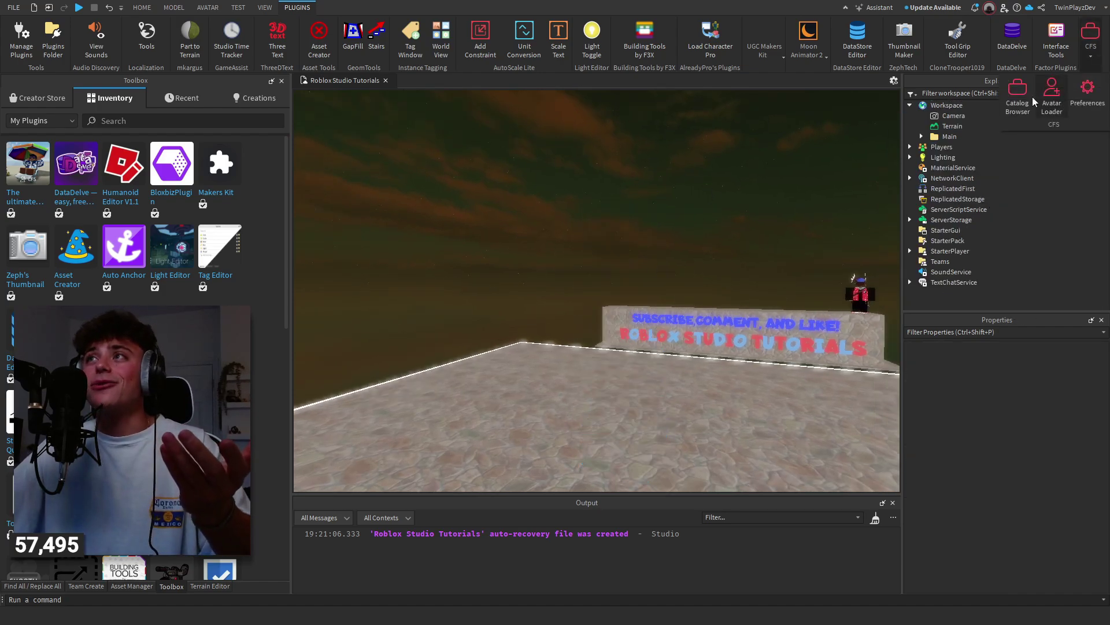
click(1051, 92)
drag(647, 169, 600, 153)
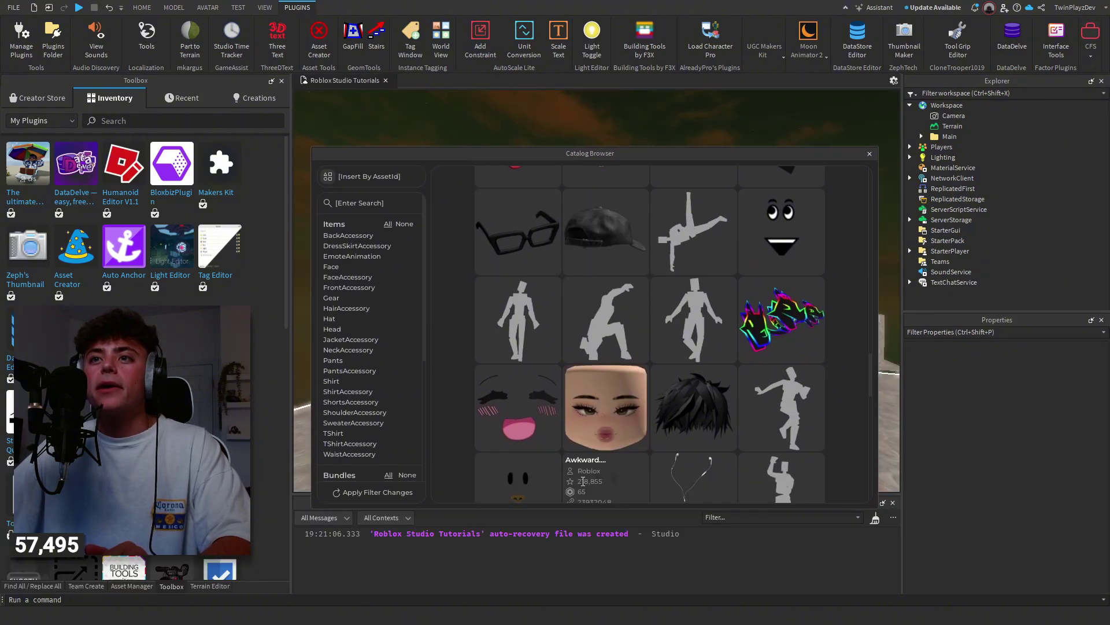
drag(600, 504, 601, 433)
Scroll through the catalog's filters and items, then close the browser.
scroll(350, 298, down, 5)
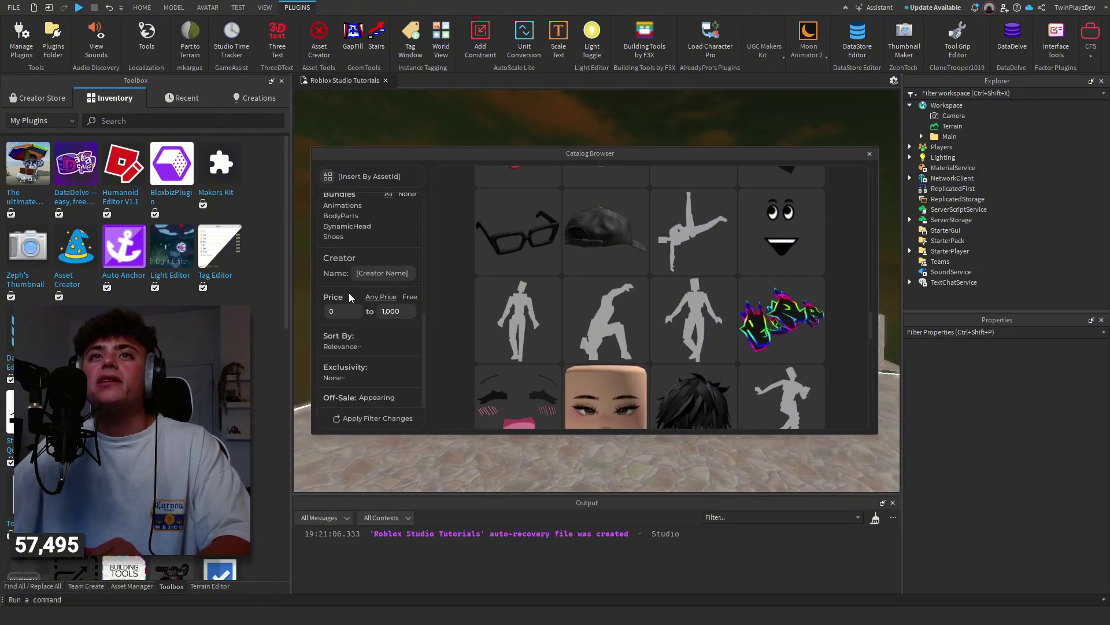
scroll(365, 373, up, 5)
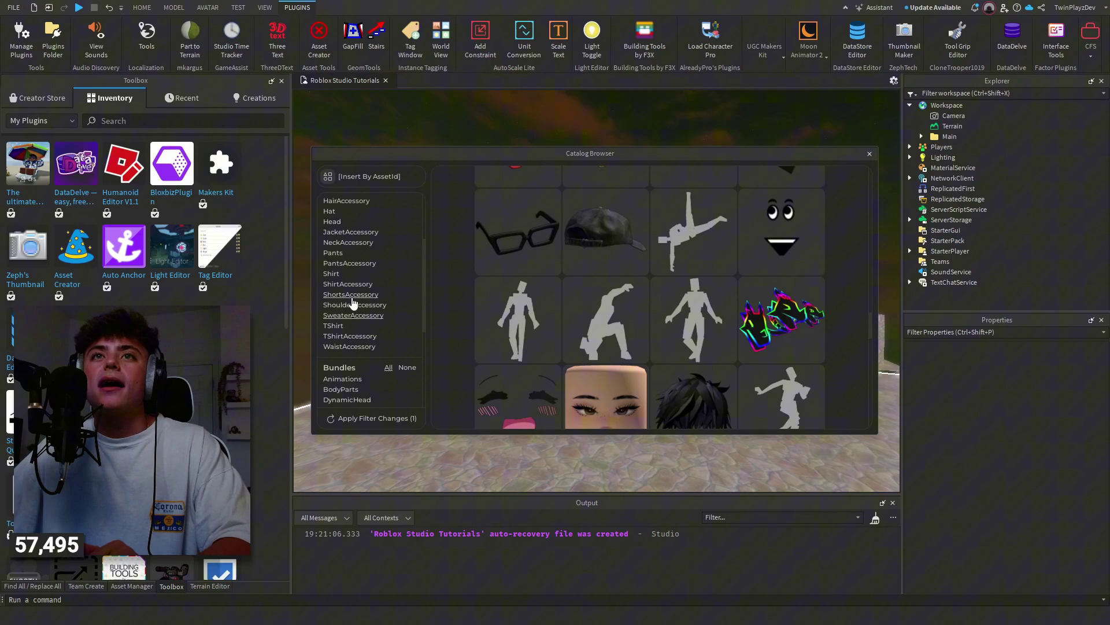
scroll(349, 325, down, 5)
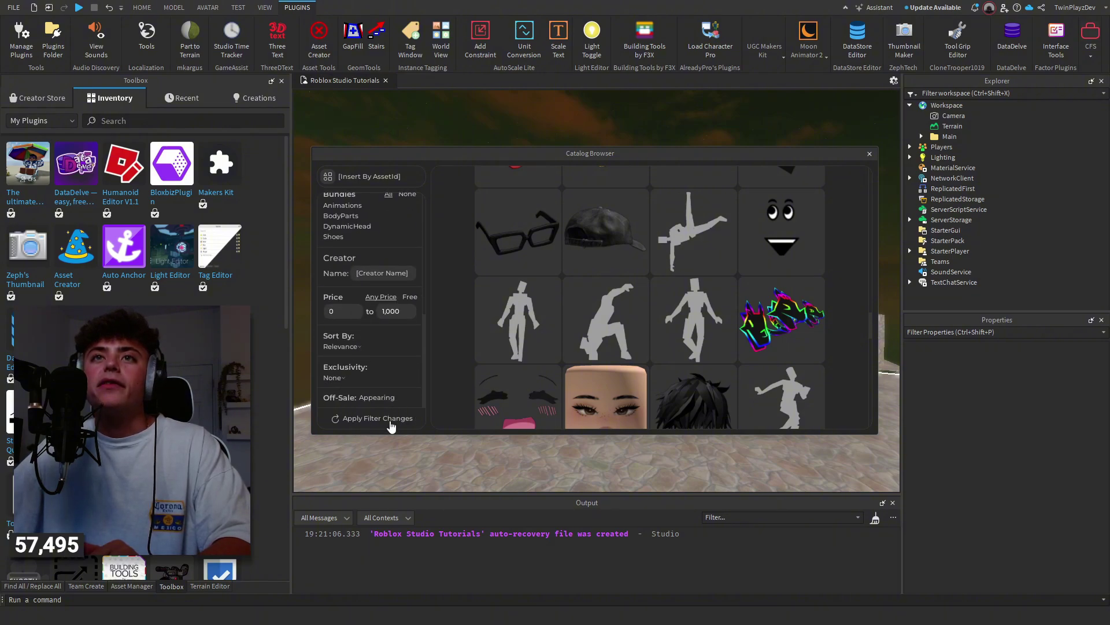
scroll(359, 364, up, 5)
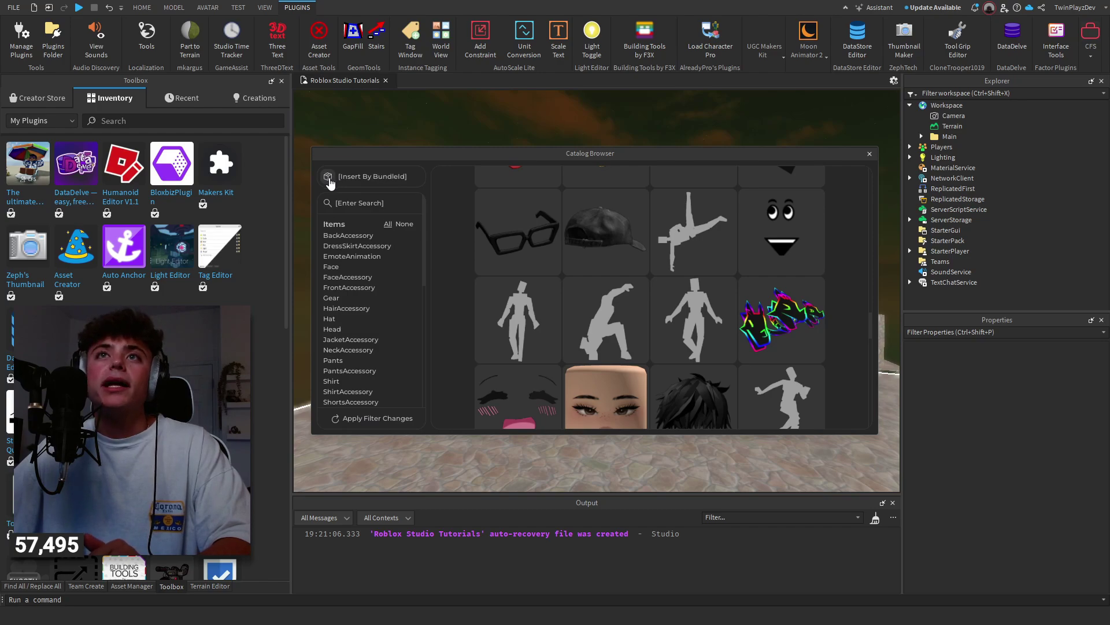
scroll(746, 289, down, 10)
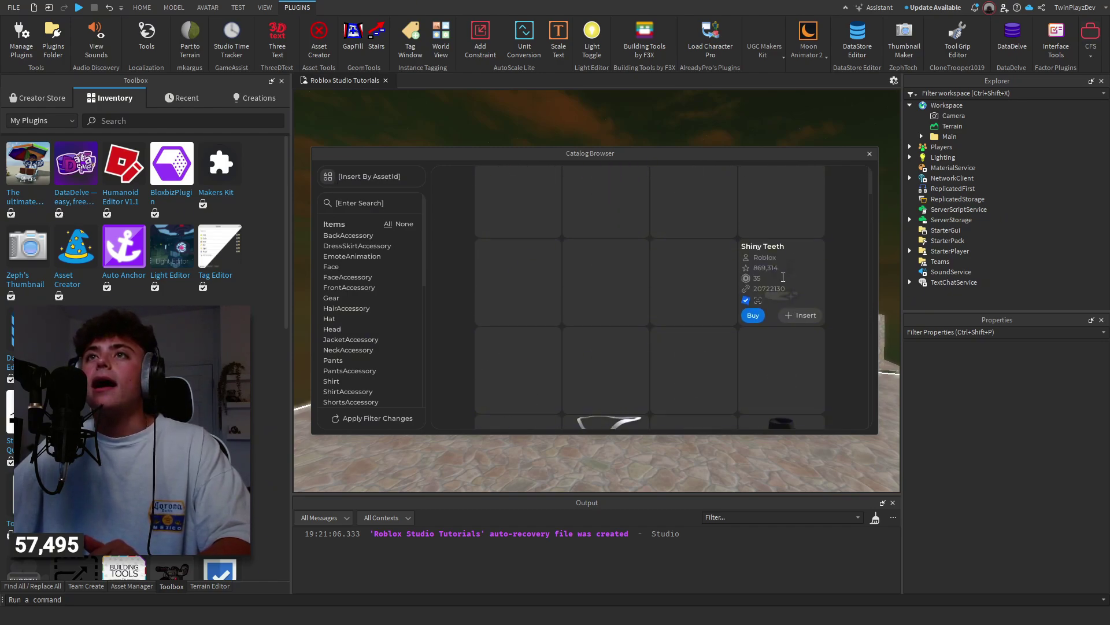
click(869, 153)
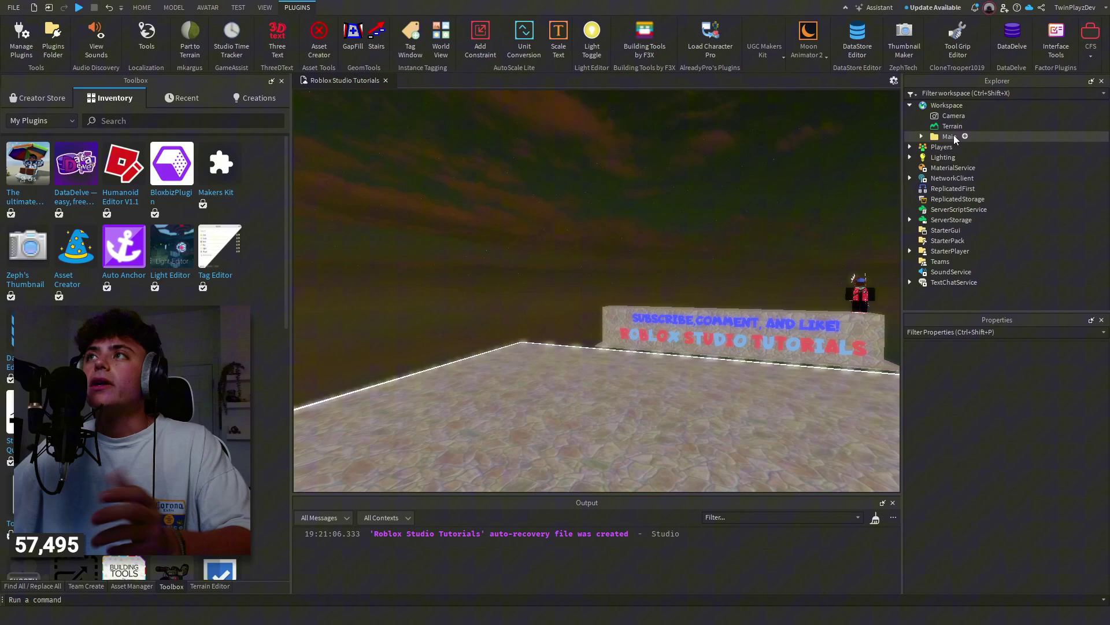
click(1091, 45)
click(1082, 90)
mouse_move(640, 206)
mouse_down()
mouse_move(561, 200)
mouse_move(588, 212)
mouse_move(568, 225)
mouse_move(417, 191)
mouse_move(433, 175)
mouse_move(550, 218)
mouse_move(624, 208)
mouse_up()
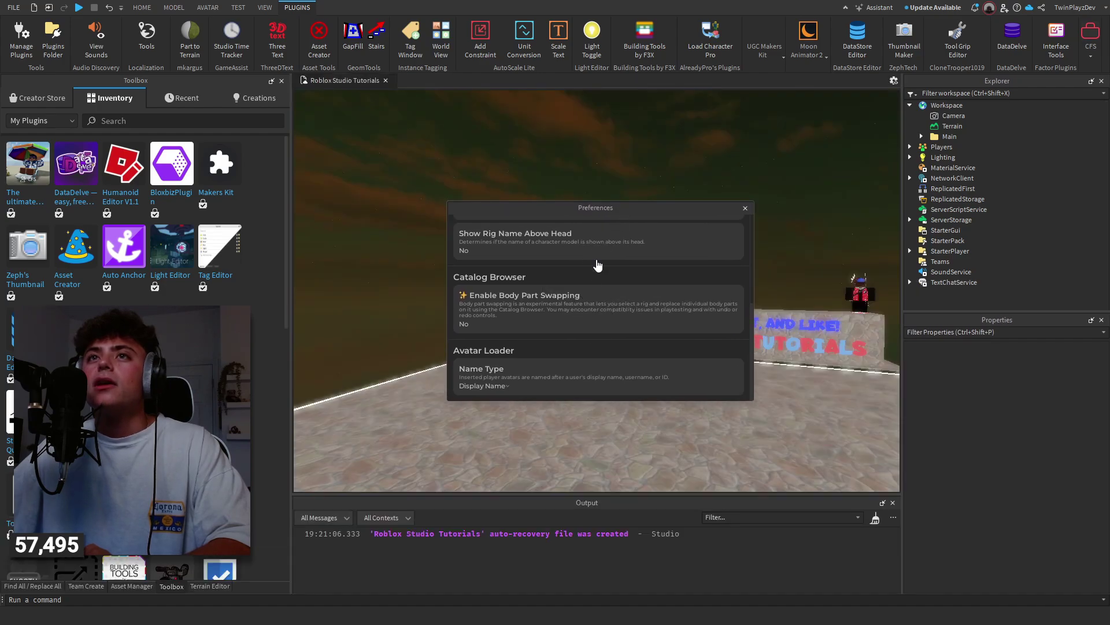
scroll(570, 315, up, 3)
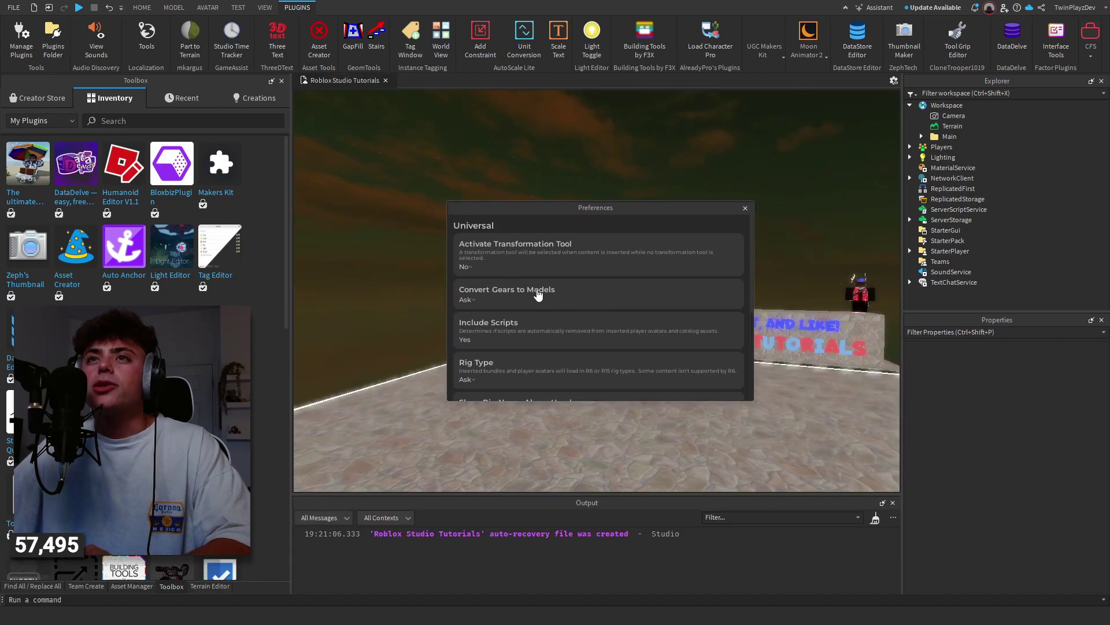
scroll(535, 287, down, 3)
scroll(472, 292, down, 2)
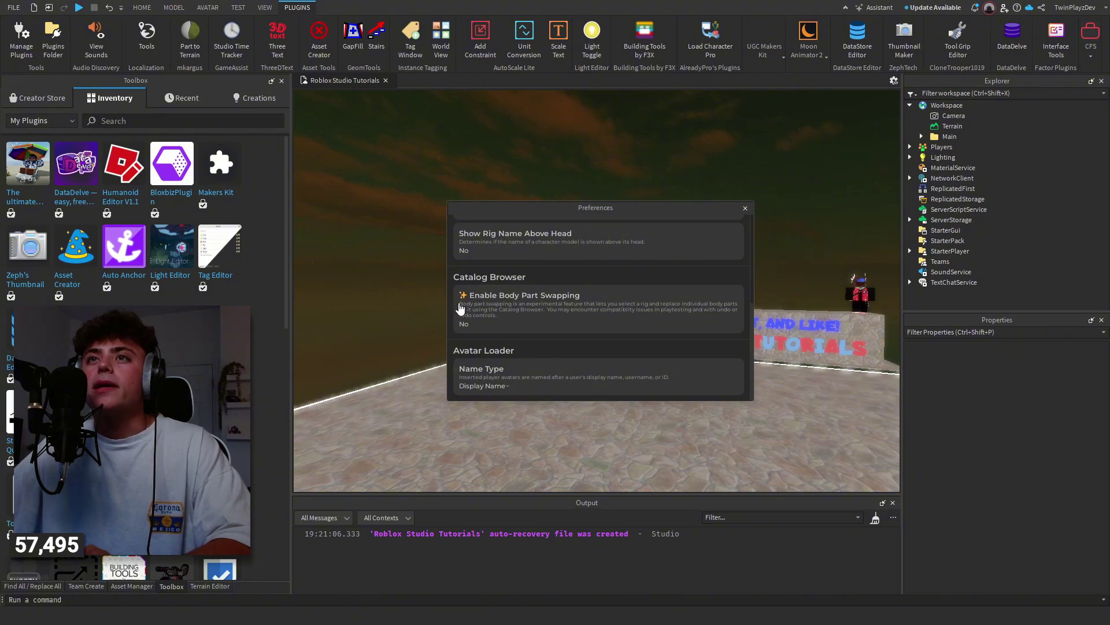
click(482, 386)
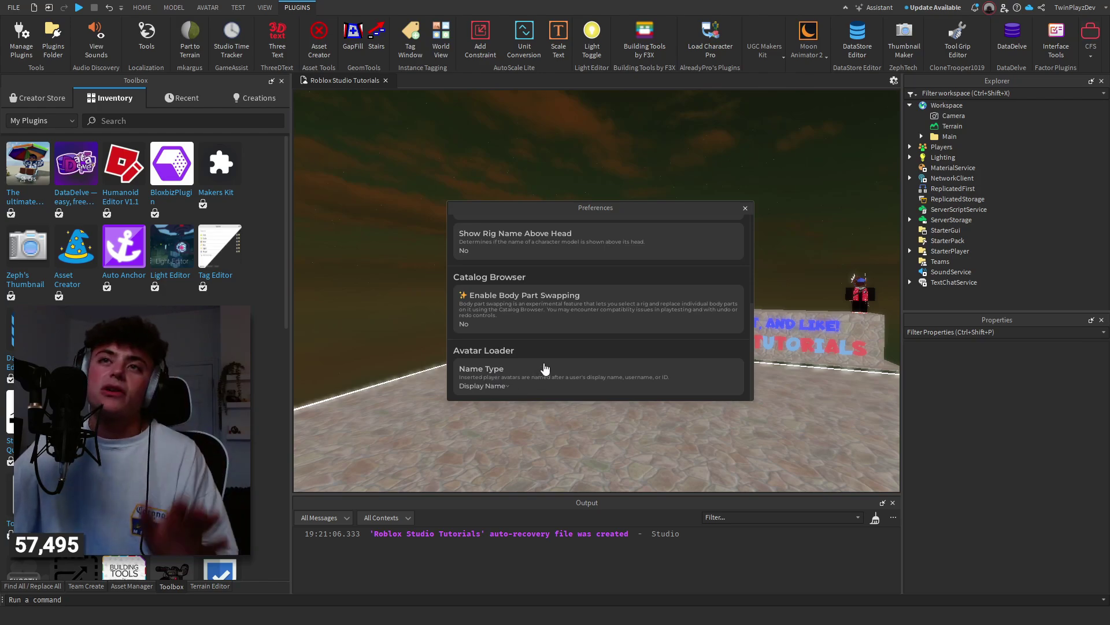
click(745, 207)
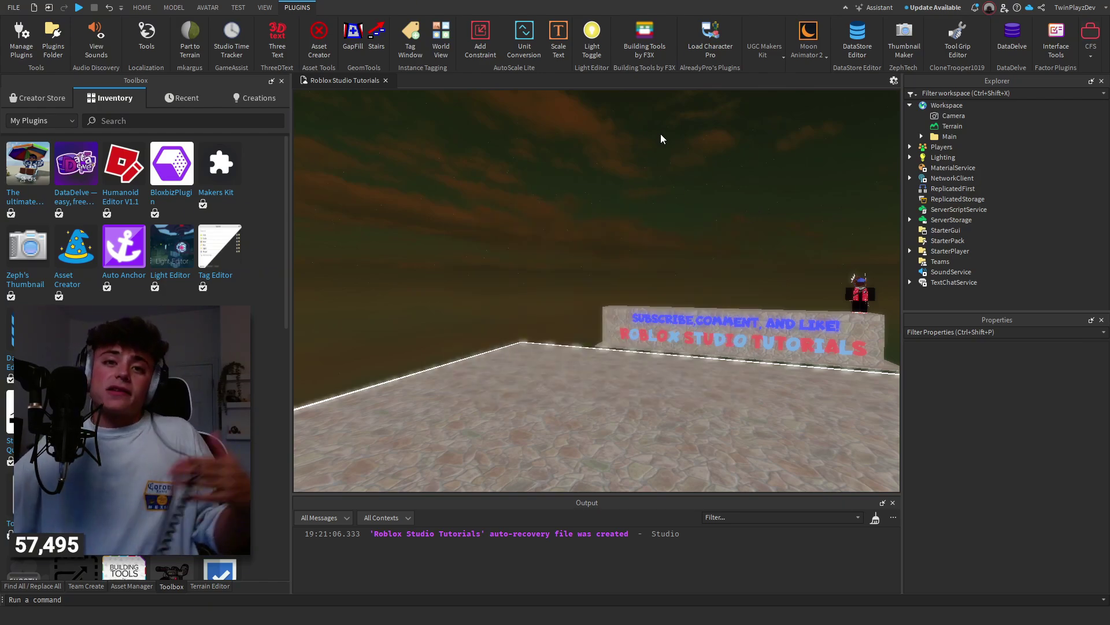